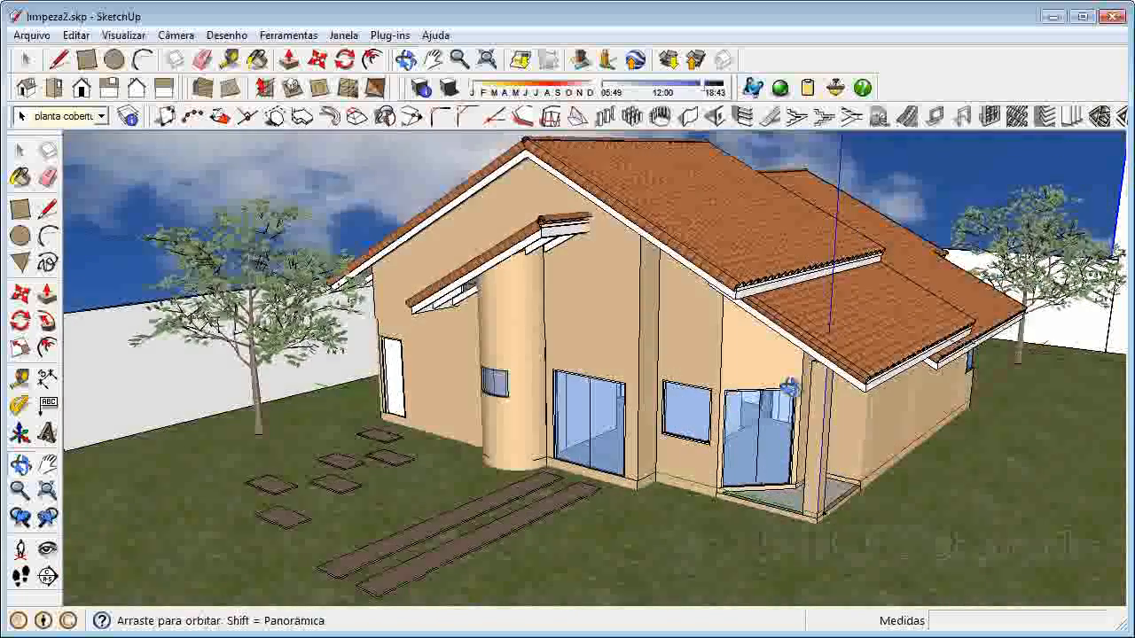
Delete the large sky image standing behind the house
key("space")
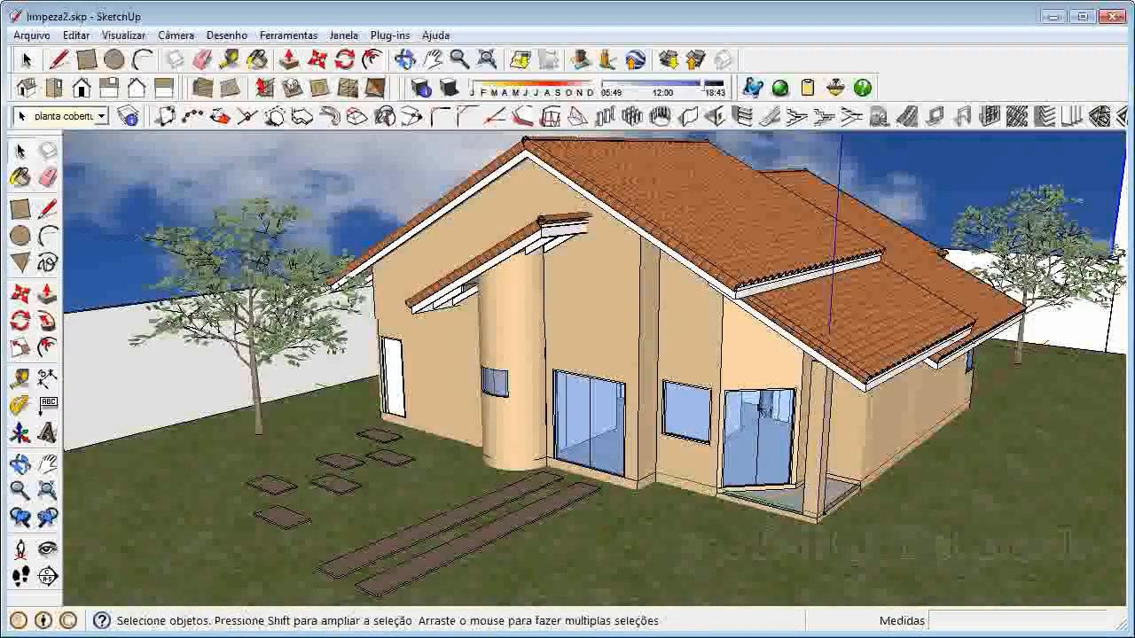
scroll(691, 396, "down", 10)
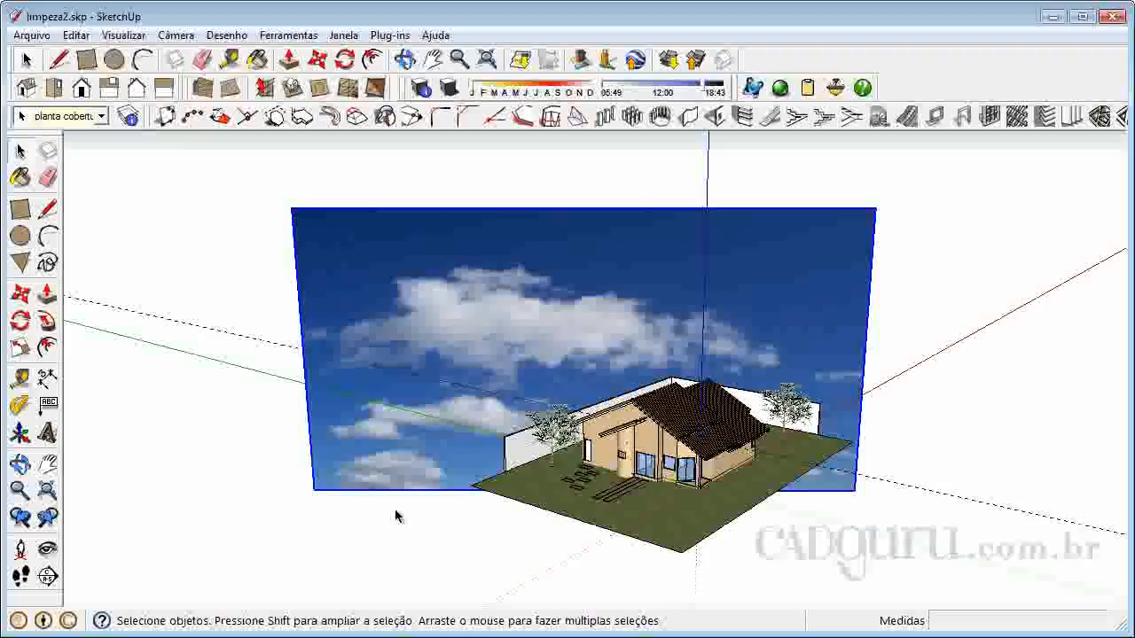
key("Delete")
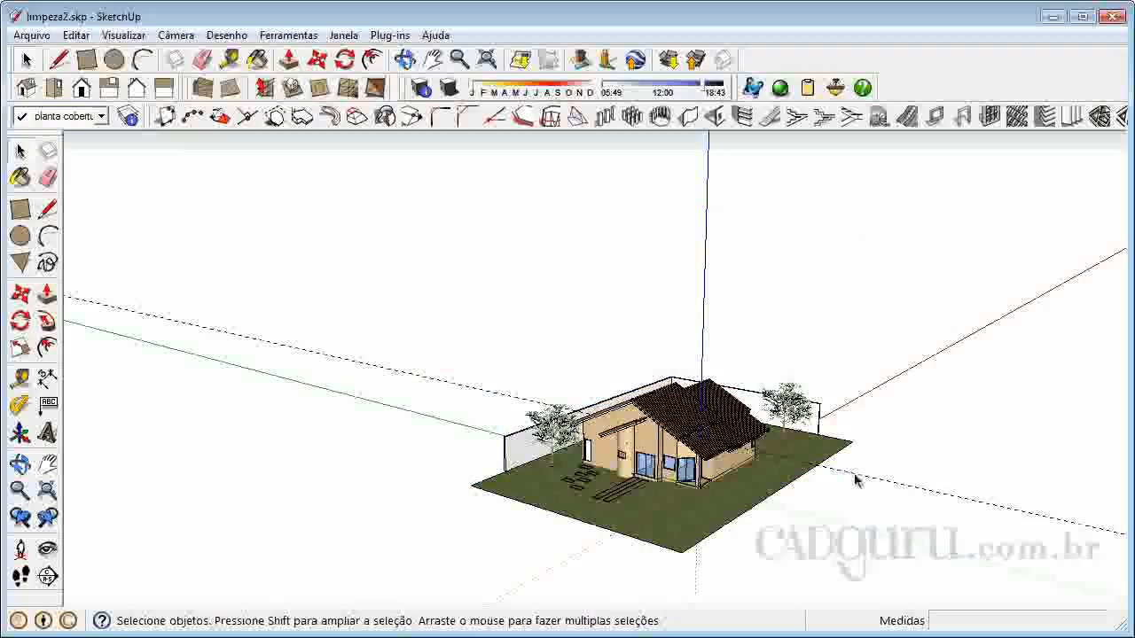
scroll(621, 501, "up", 10)
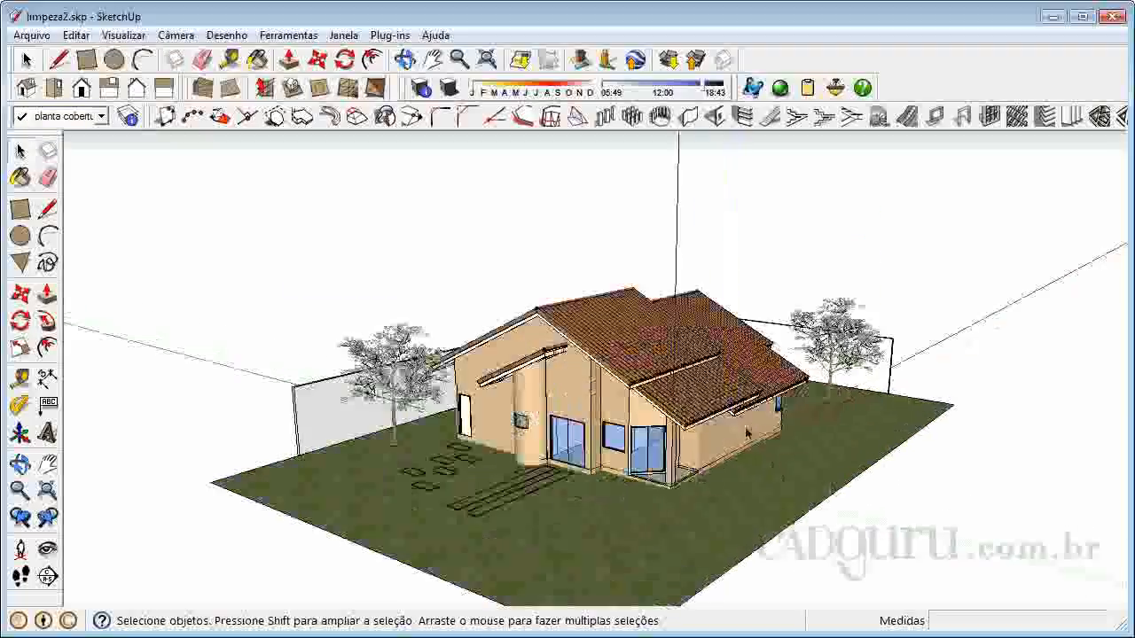
scroll(556, 473, "down", 3)
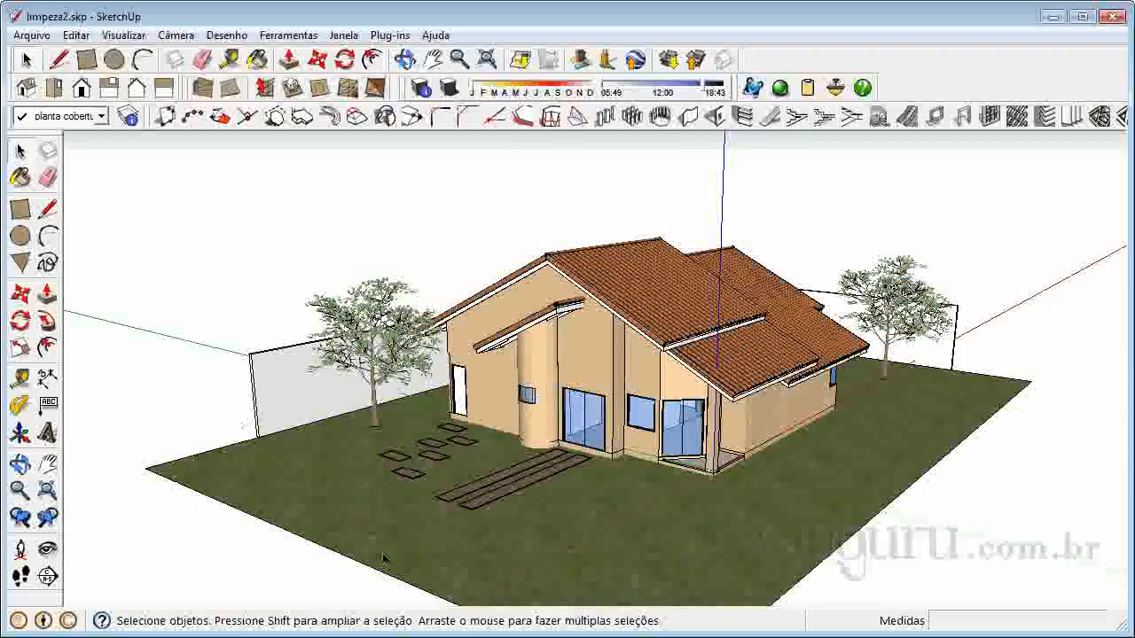
Examine the house model and its lot from above and from underneath the ground
left_click(21, 463)
left_click_drag(585, 499, 612, 404)
scroll(610, 402, "up", 3)
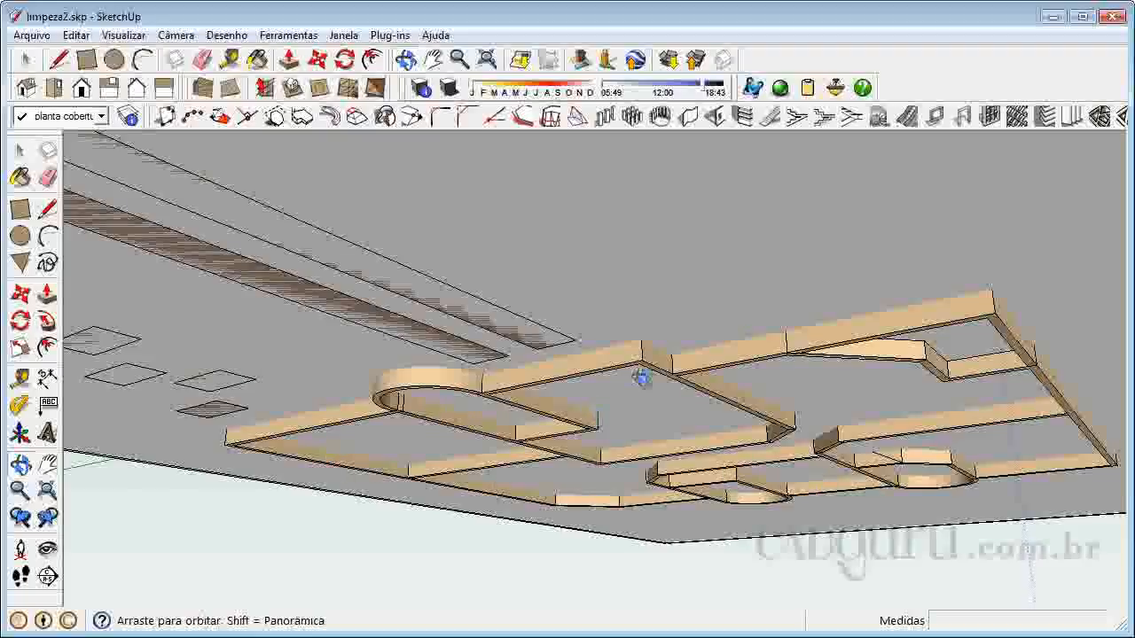
scroll(612, 464, "down", 5)
left_click_drag(626, 337, 609, 503)
scroll(609, 502, "up", 4)
scroll(699, 477, "up", 2)
scroll(463, 248, "down", 4)
scroll(489, 393, "up", 4)
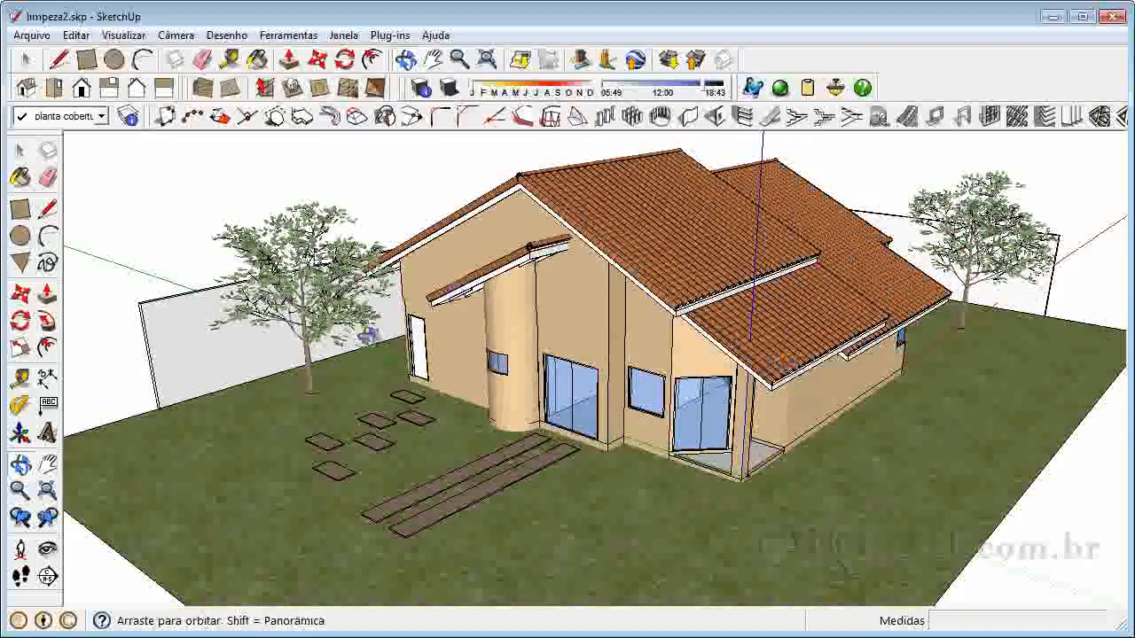
scroll(488, 527, "up", 1)
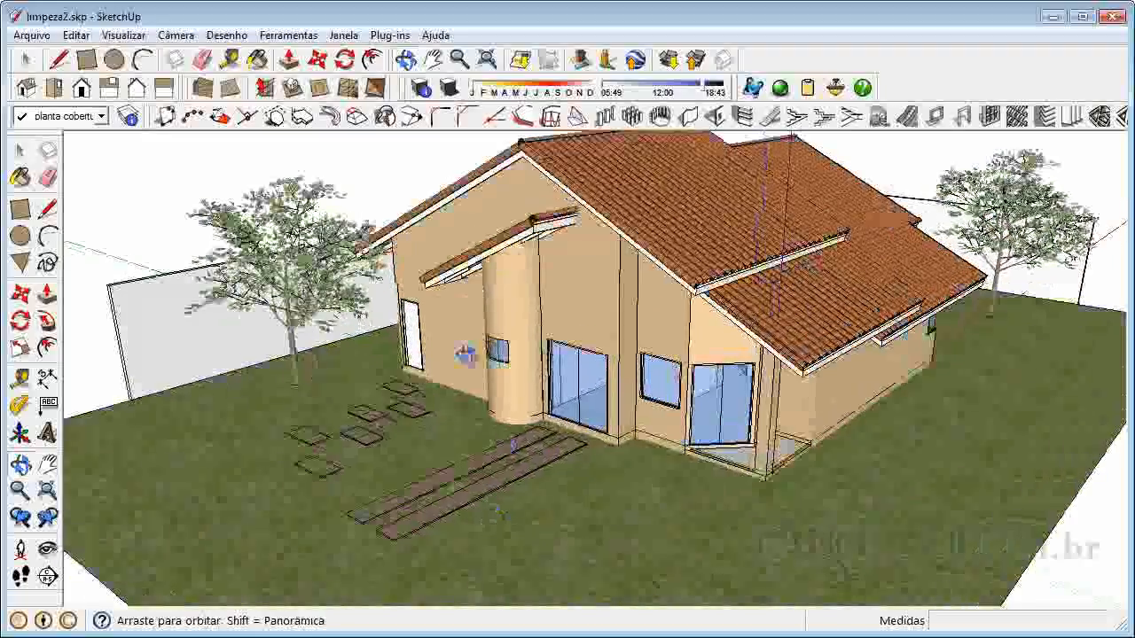
left_click_drag(611, 222, 554, 465)
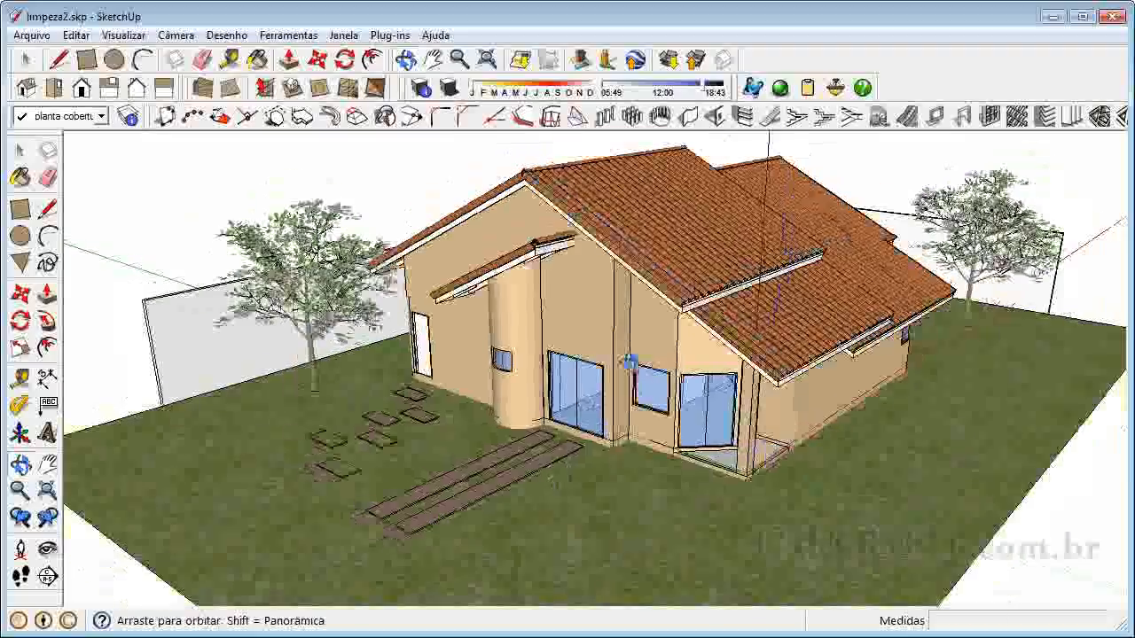
left_click_drag(723, 266, 725, 470)
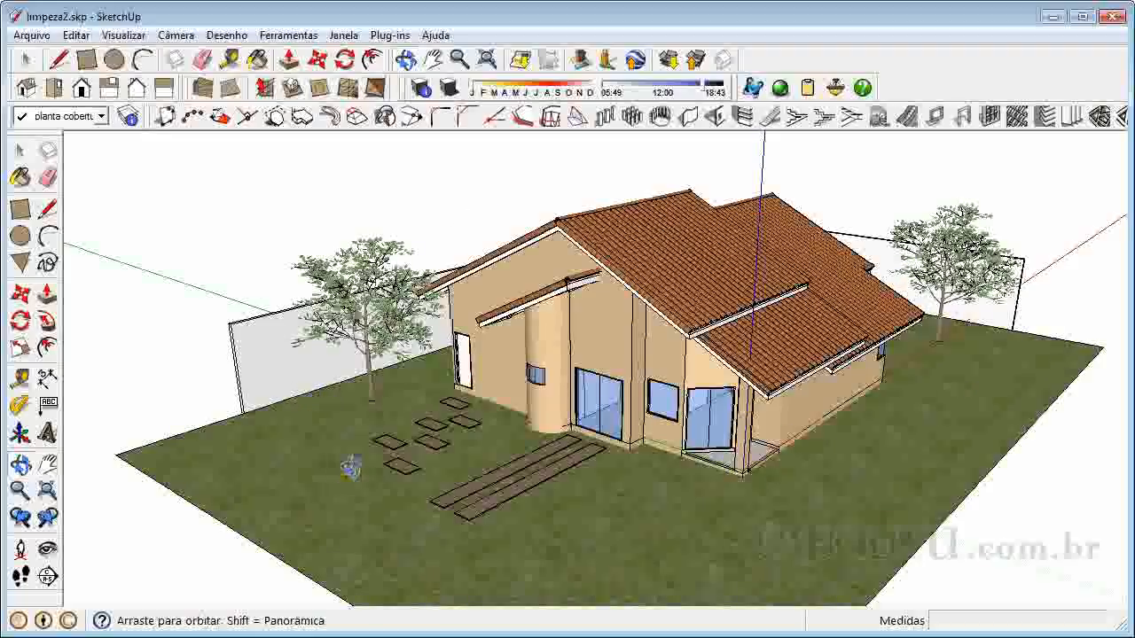
left_click_drag(350, 468, 361, 406)
scroll(360, 406, "up", 5)
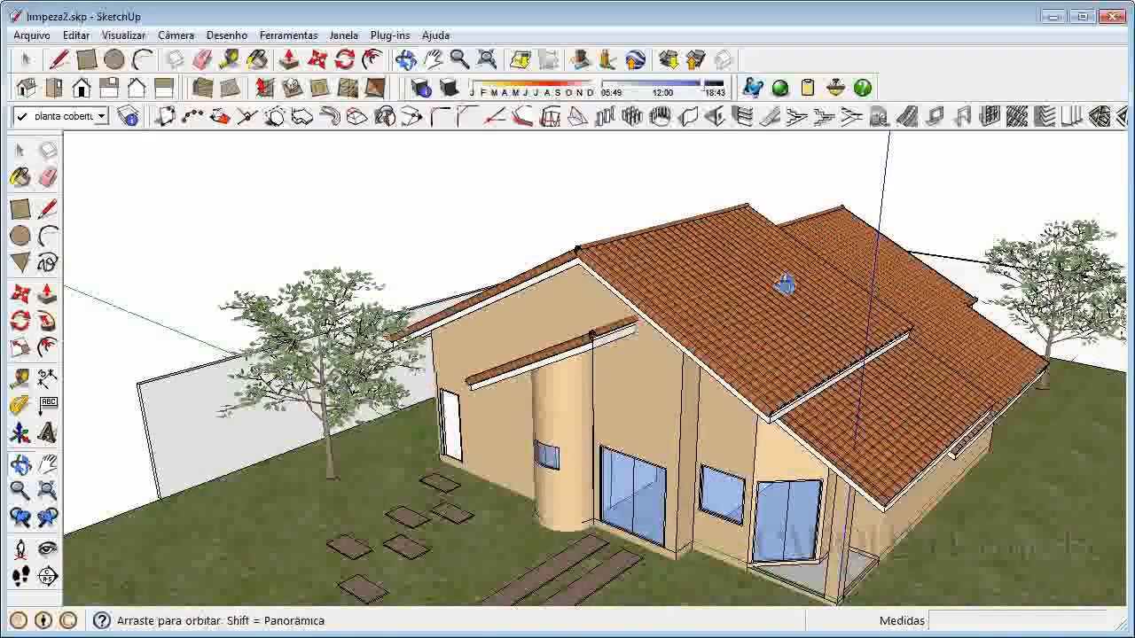
scroll(694, 291, "down", 1)
scroll(694, 285, "down", 5)
right_click(432, 243)
left_click(463, 249)
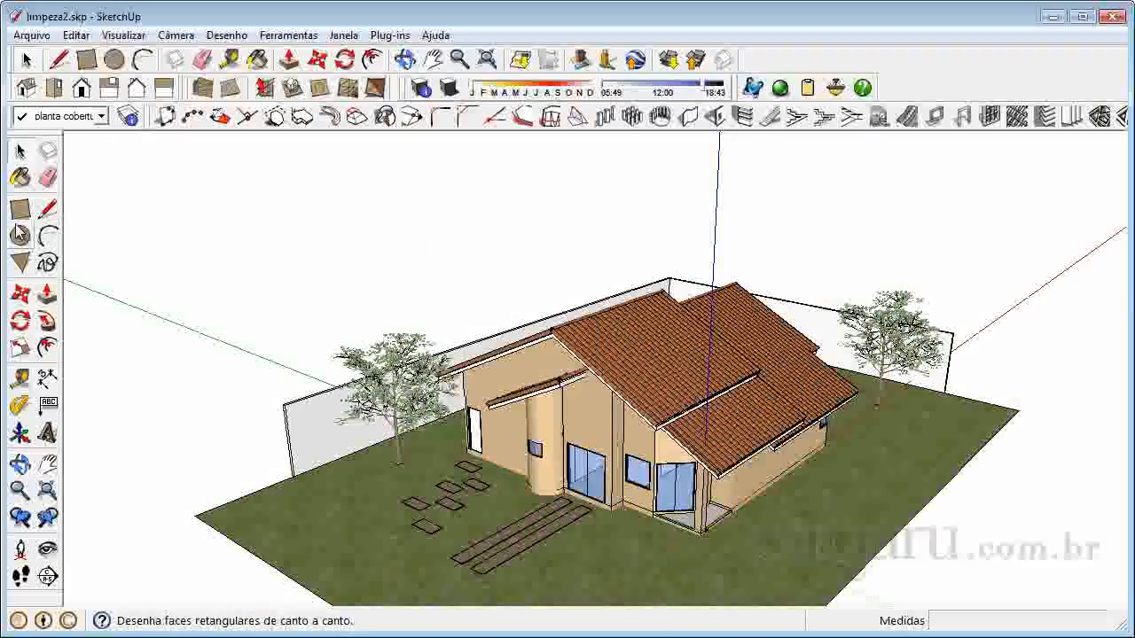
left_click(32, 35)
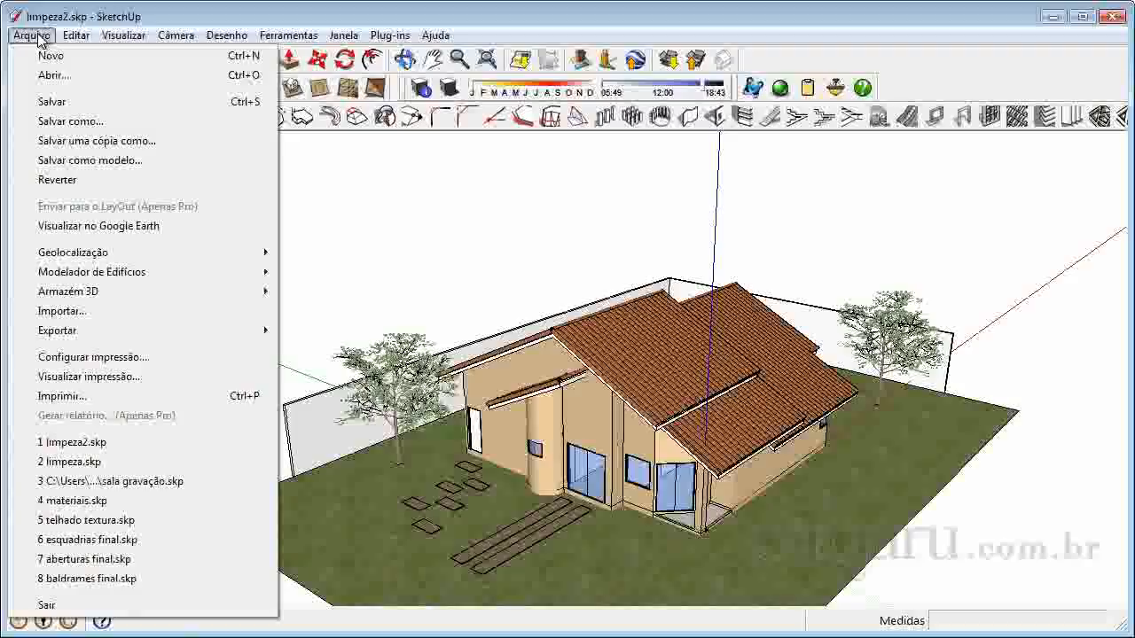
left_click(99, 317)
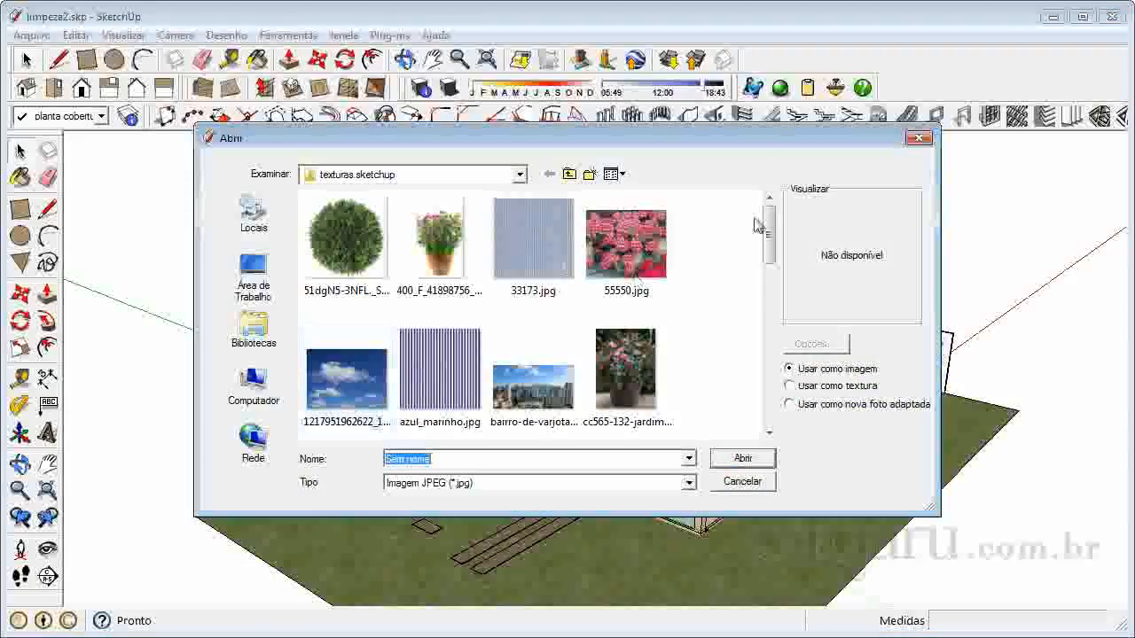
scroll(768, 238, "down", 2)
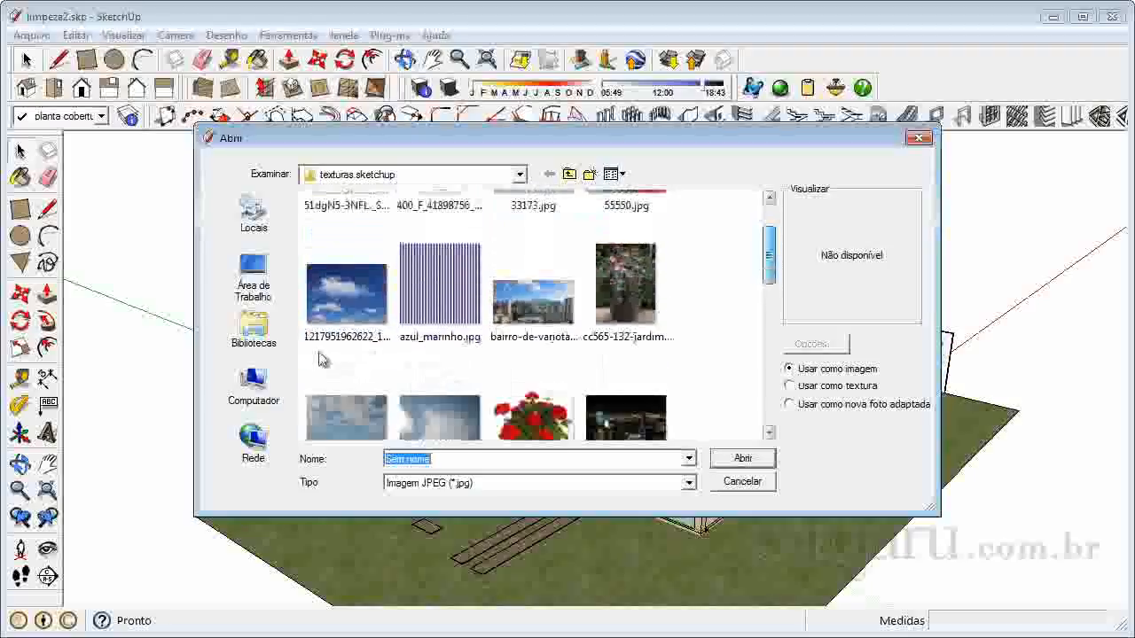
scroll(768, 265, "down", 2)
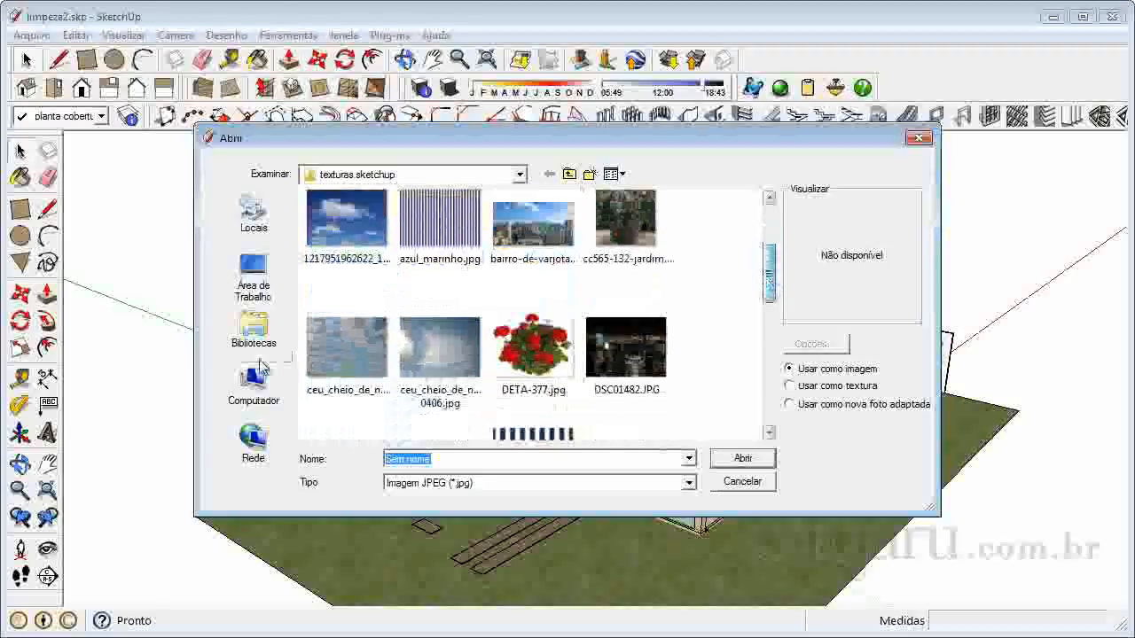
left_click(350, 354)
left_click(727, 459)
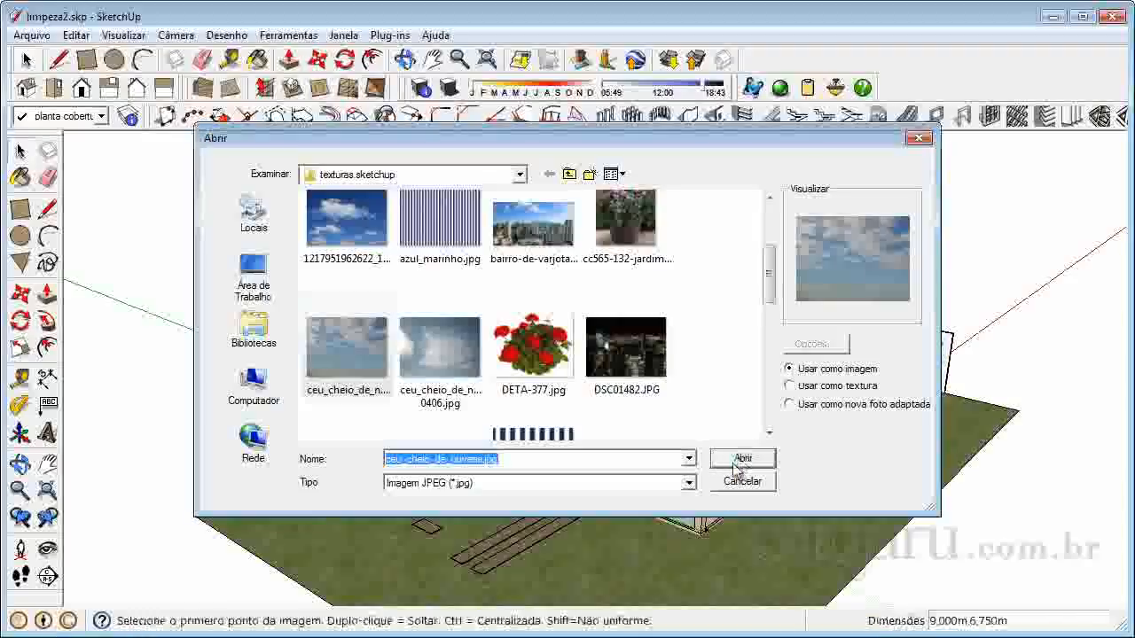
left_click(736, 461)
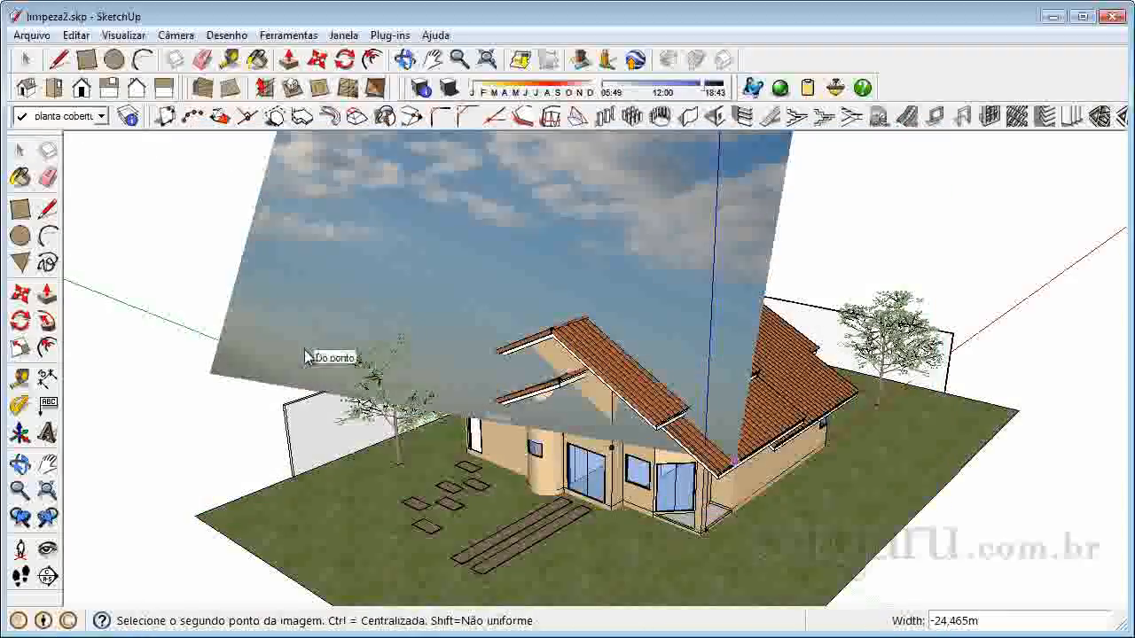
key("Escape")
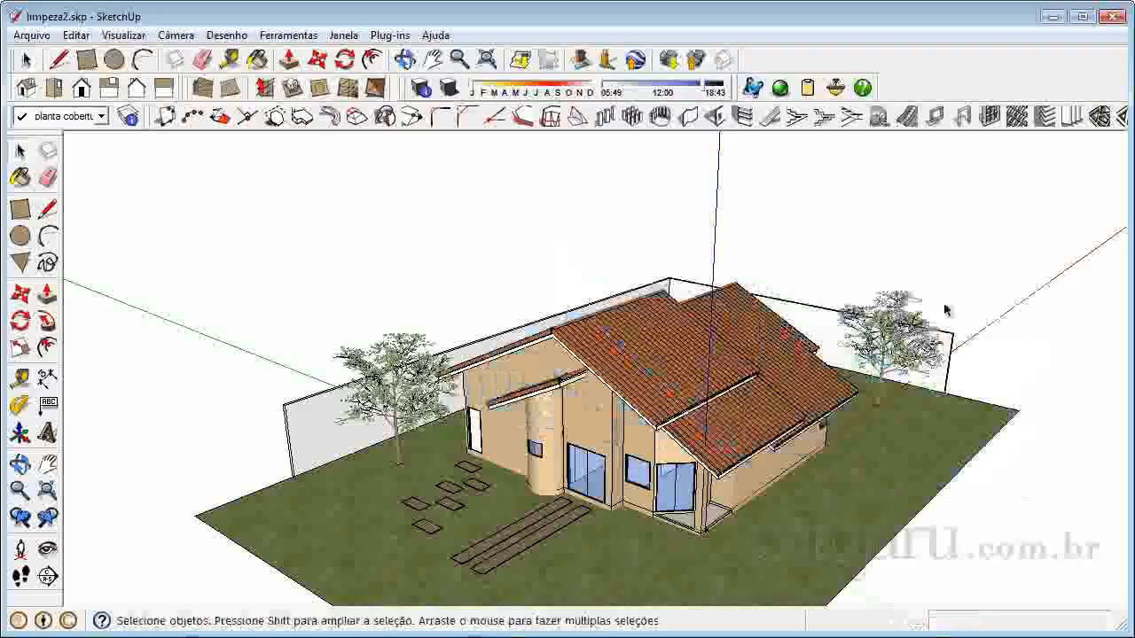
Import ceu_cheio_de_nuvens.jpg as an image and place it flat on the empty ground beyond the lot, beside the red axis
scroll(557, 274, "down", 4)
scroll(711, 376, "up", 3)
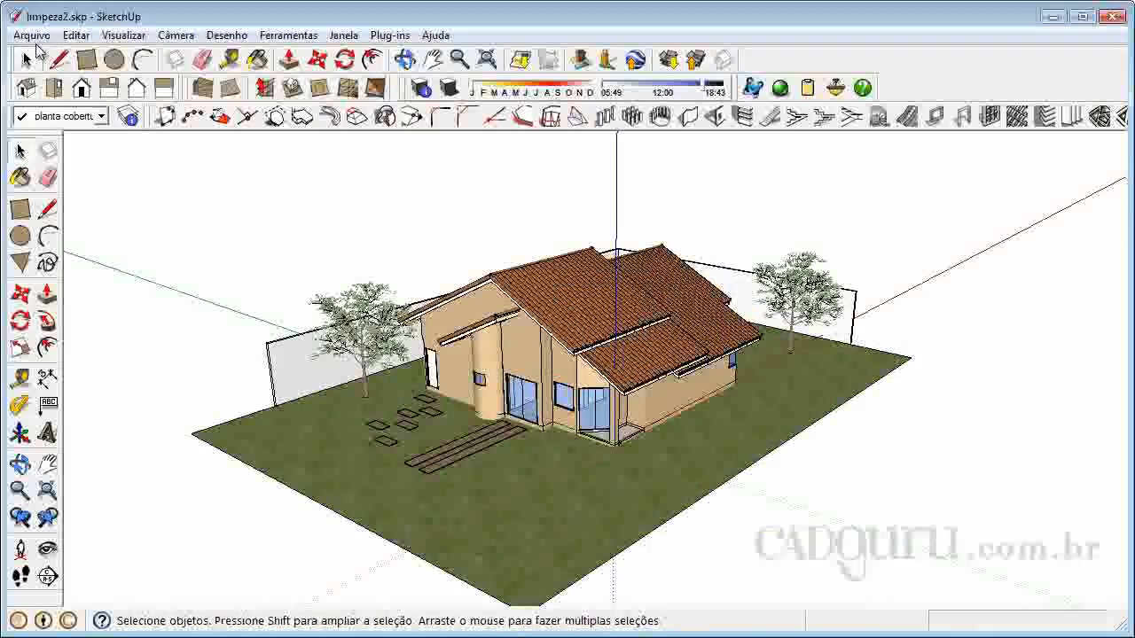
left_click(31, 35)
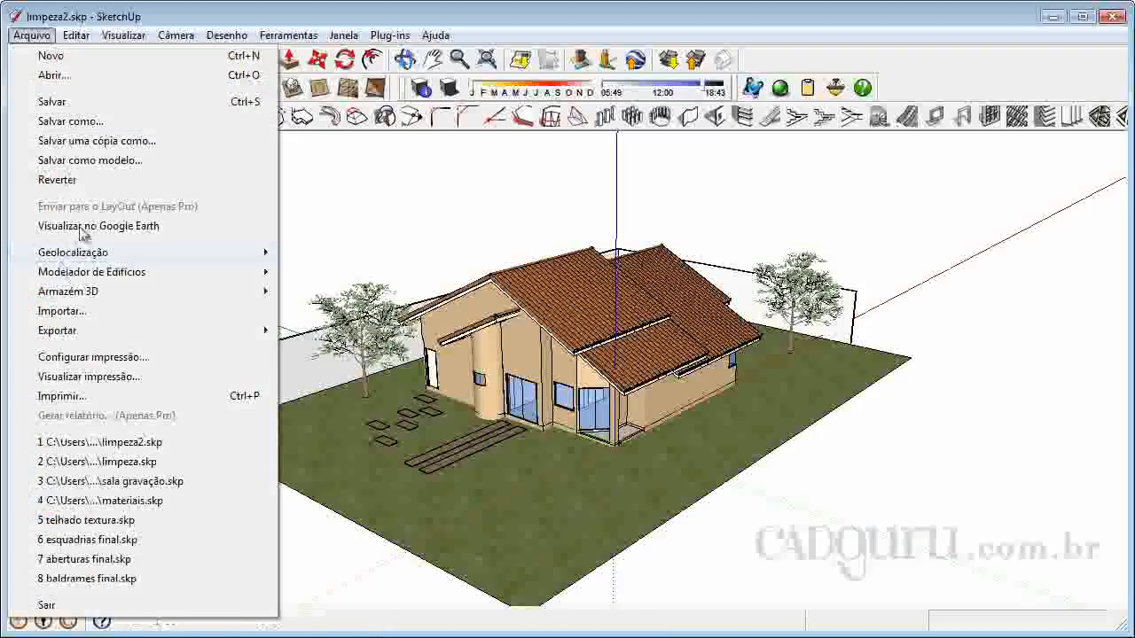
left_click(98, 317)
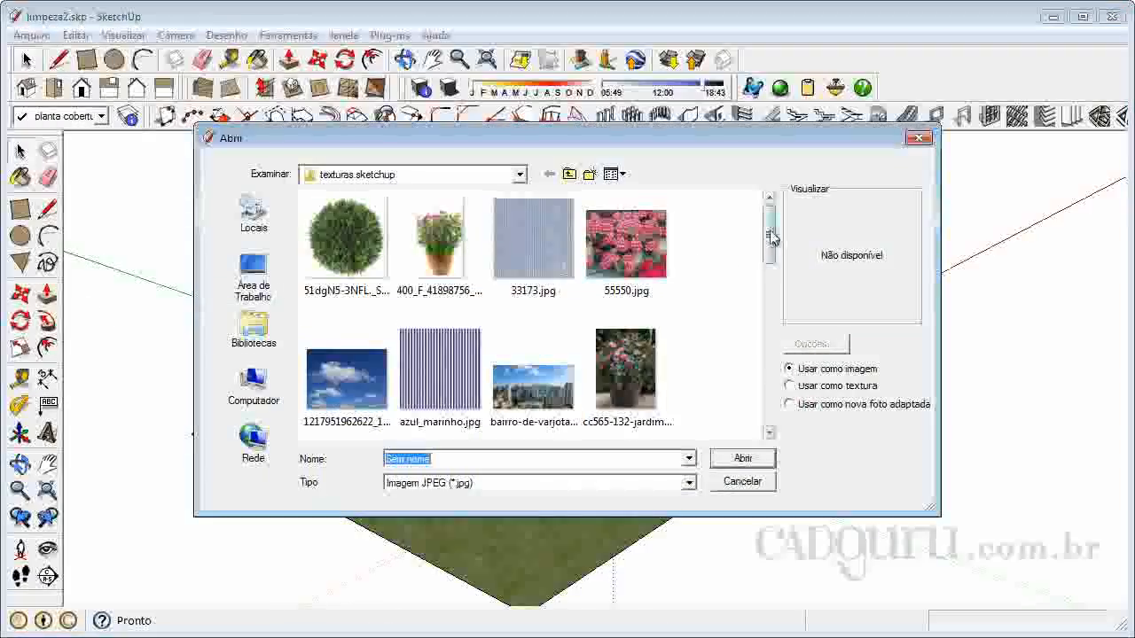
left_click_drag(768, 246, 762, 299)
left_click(331, 252)
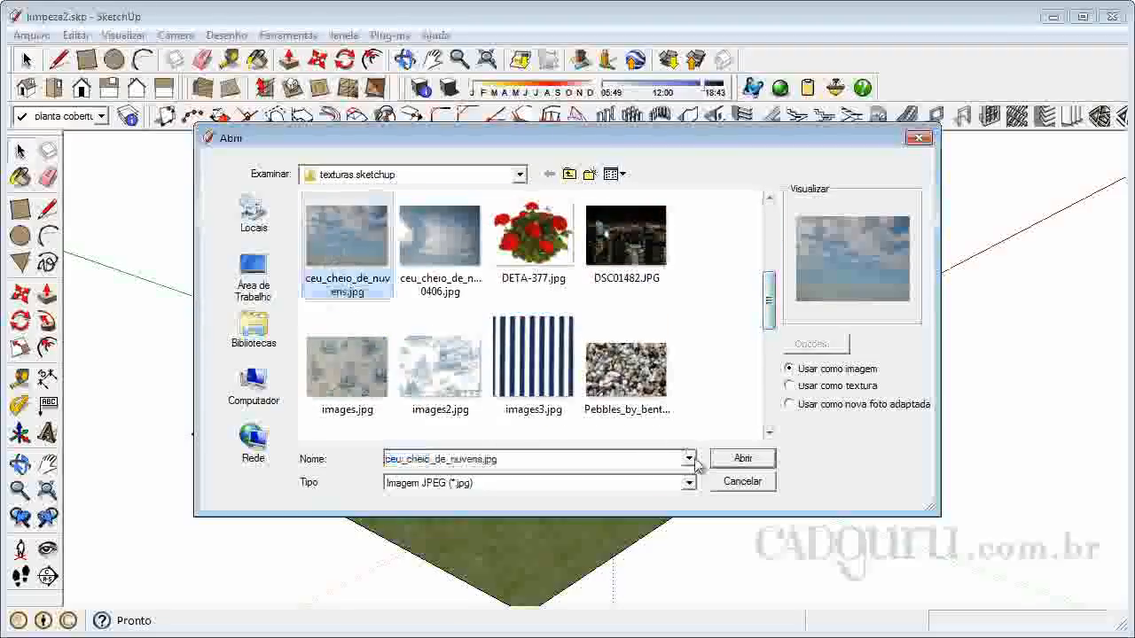
left_click(740, 461)
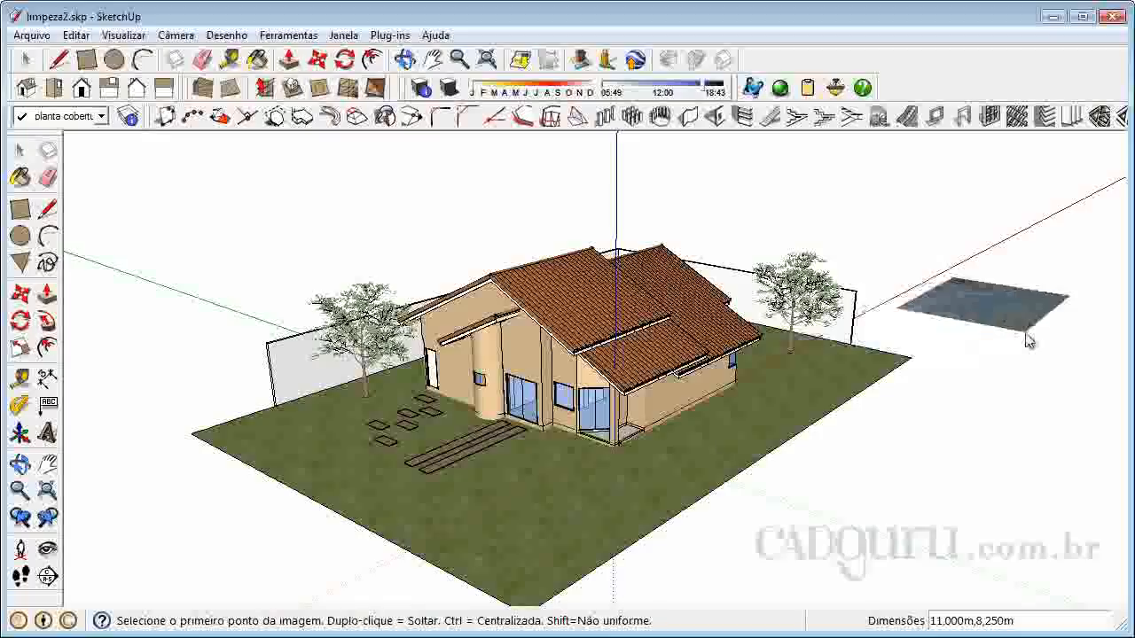
left_click(1026, 341)
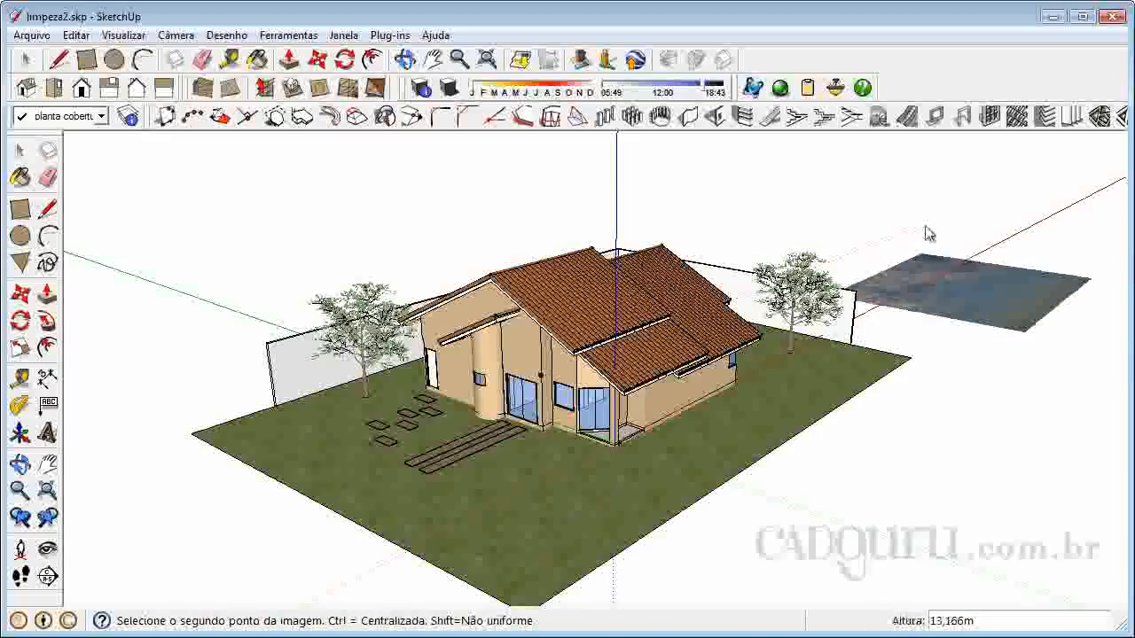
left_click(1008, 296)
Rotate the imported sky image 90 degrees about the red axis so that it stands upright
scroll(341, 501, "down", 2)
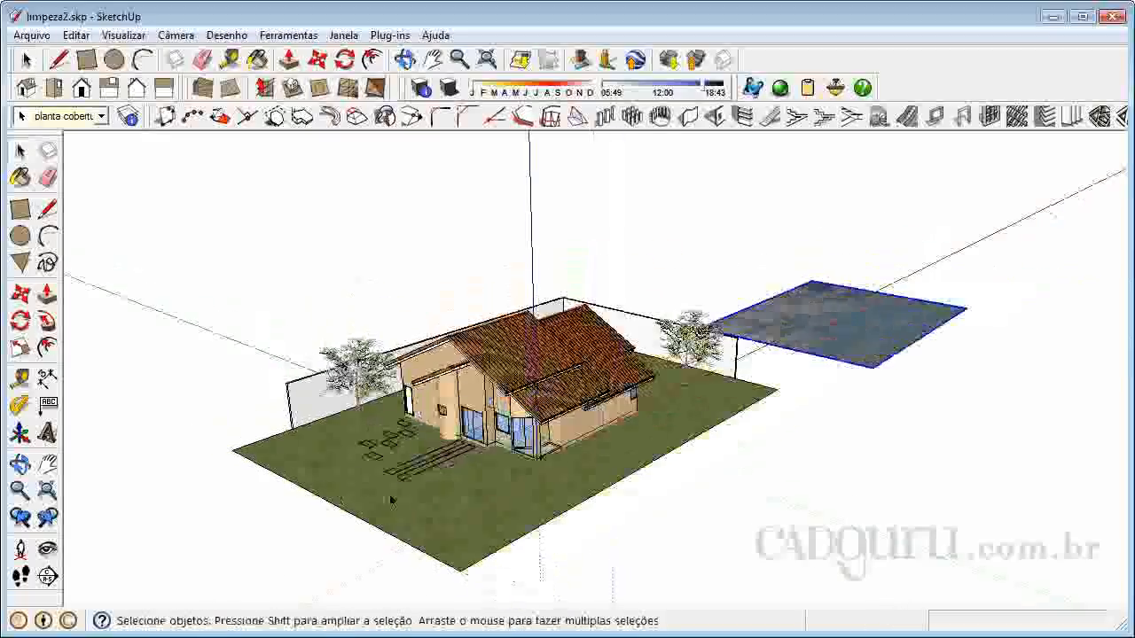
scroll(922, 297, "down", 2)
scroll(844, 323, "up", 5)
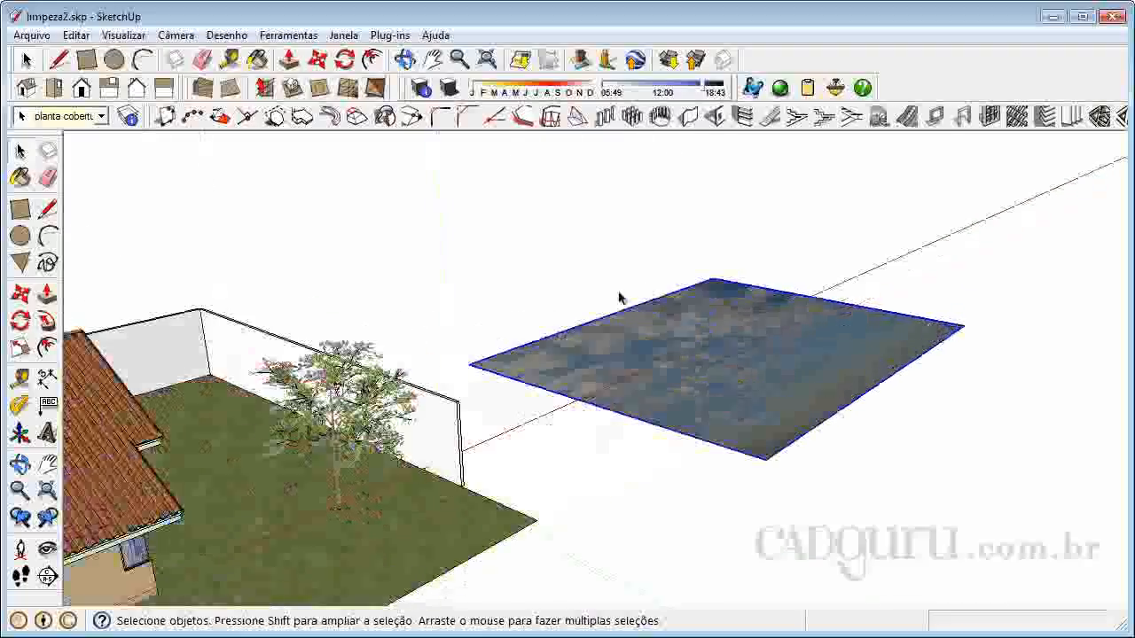
scroll(927, 387, "down", 3)
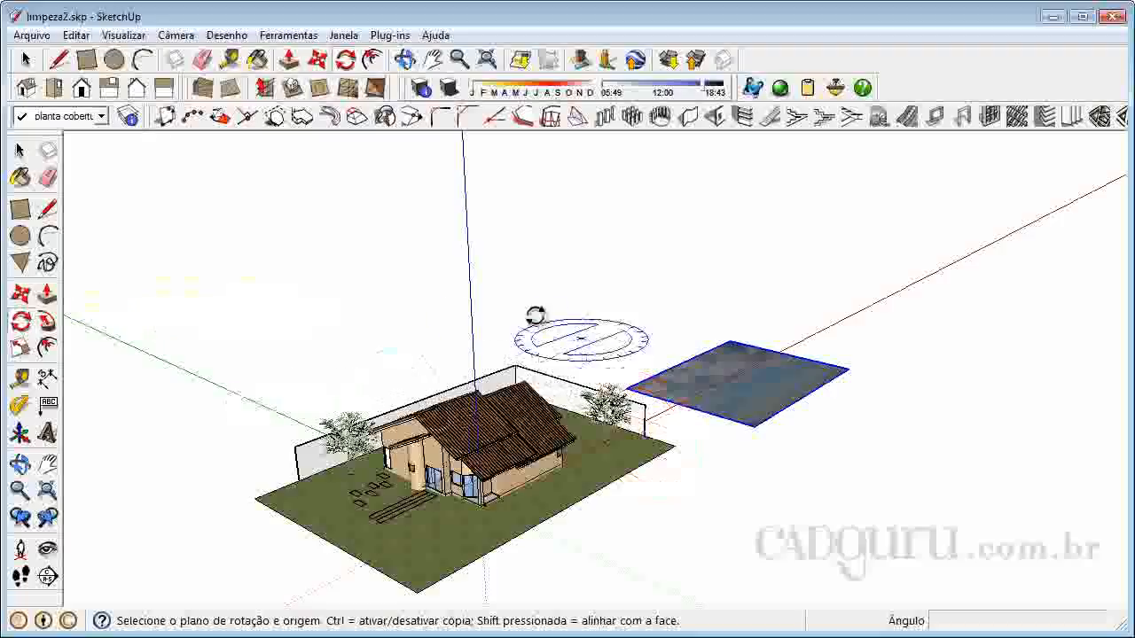
scroll(582, 399, "up", 2)
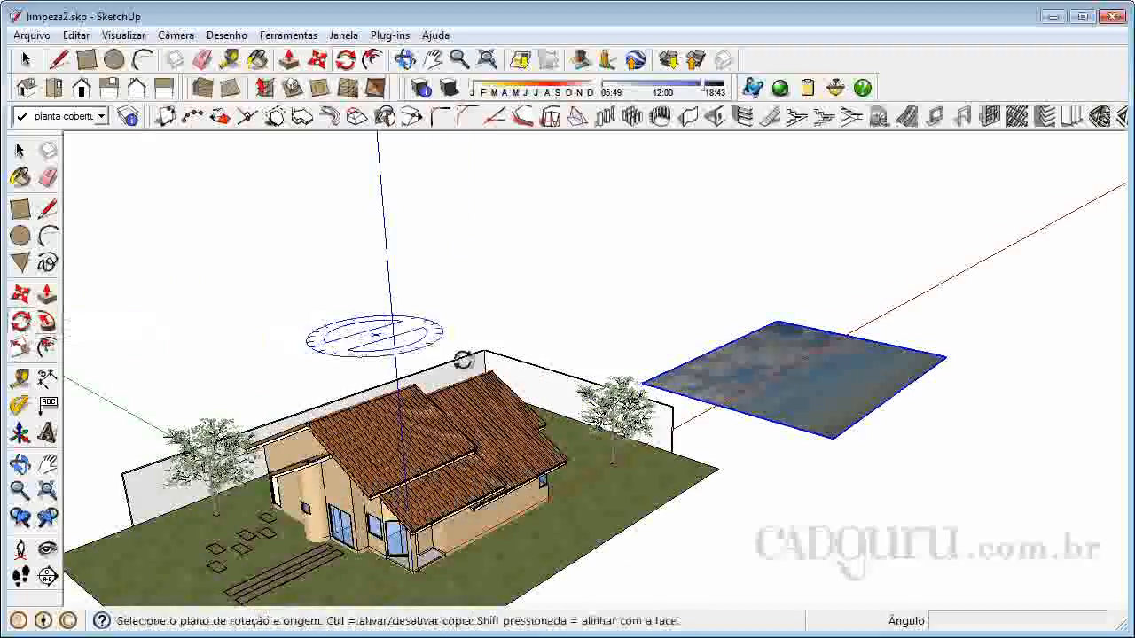
scroll(583, 390, "up", 3)
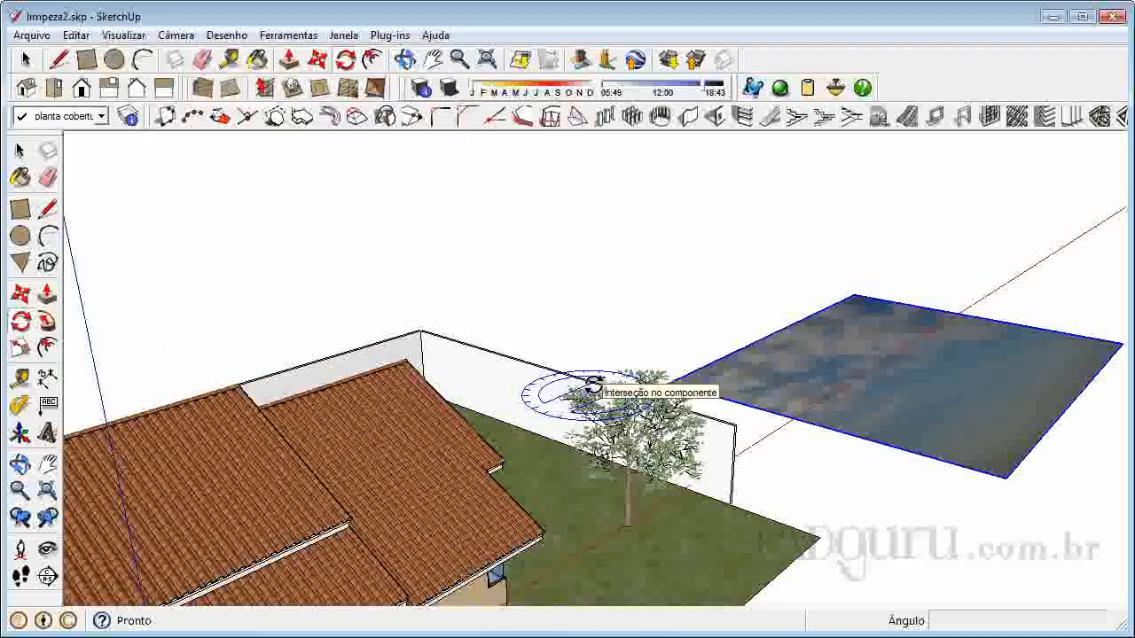
left_click(513, 387)
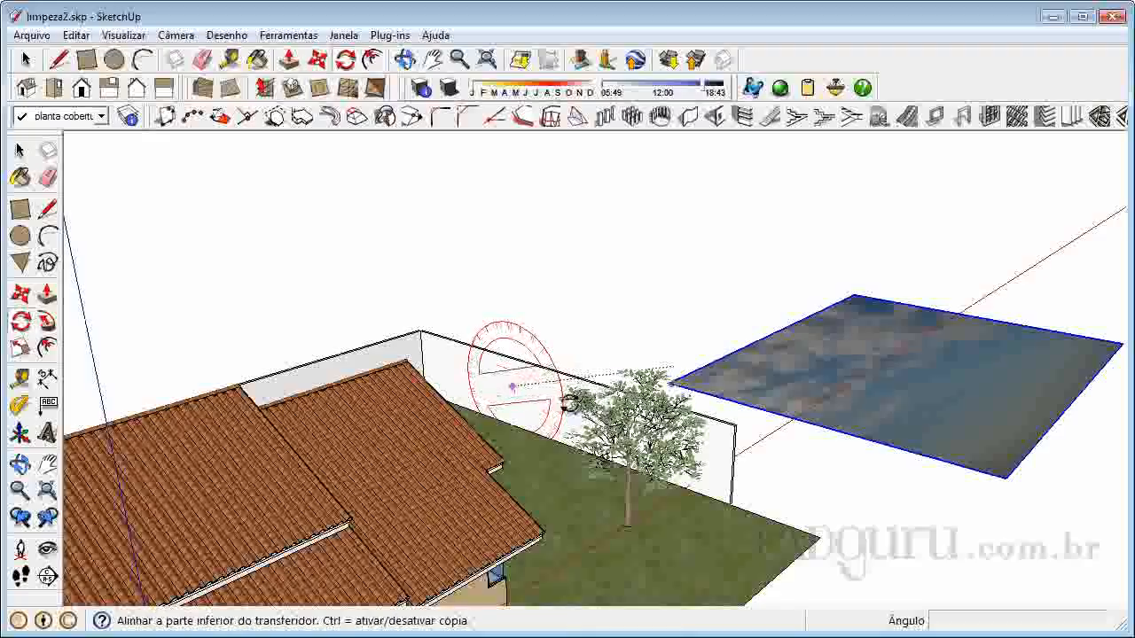
left_click(886, 444)
scroll(904, 478, "down", 5)
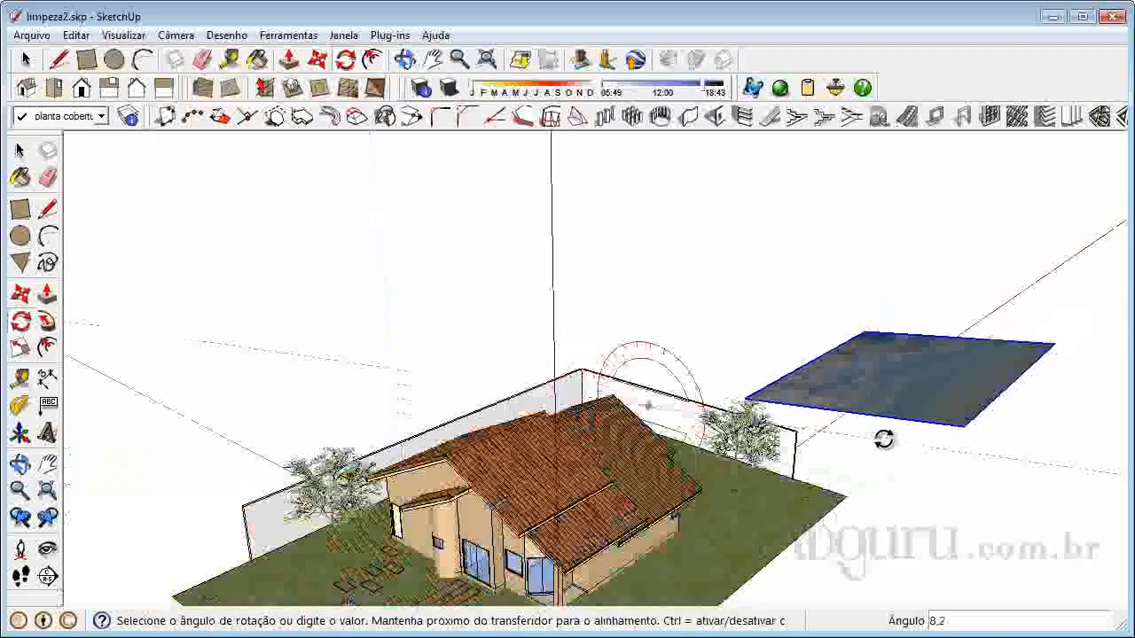
scroll(764, 462, "down", 3)
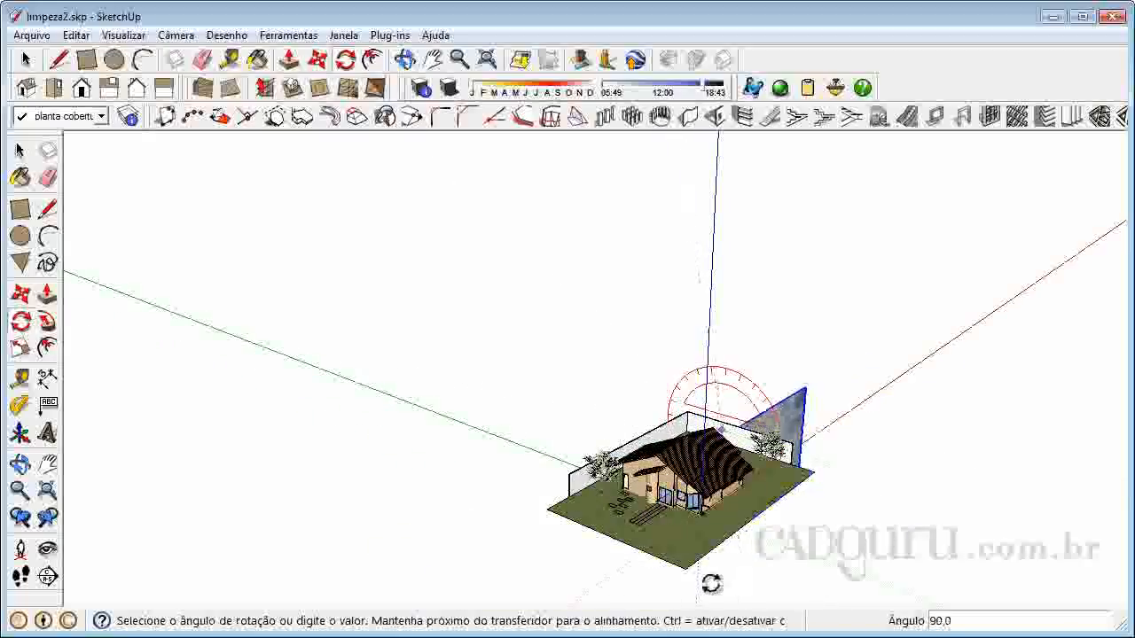
left_click(711, 584)
Move the upright sky image about 13.6 m up along the blue axis
scroll(730, 378, "up", 2)
left_click(16, 300)
left_click(876, 432)
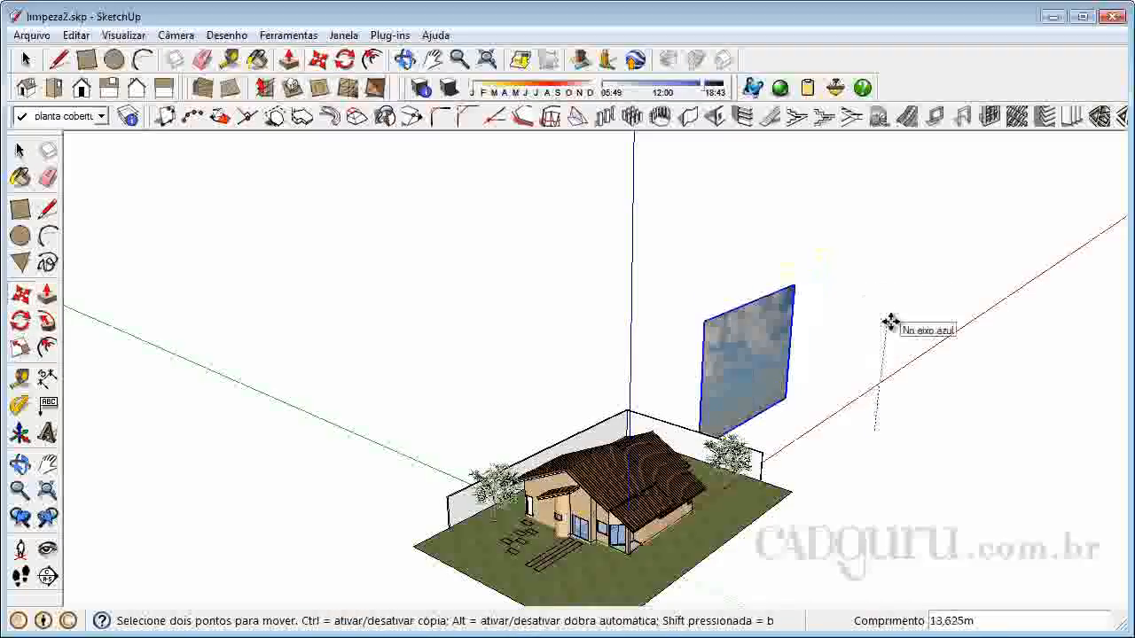
left_click(890, 322)
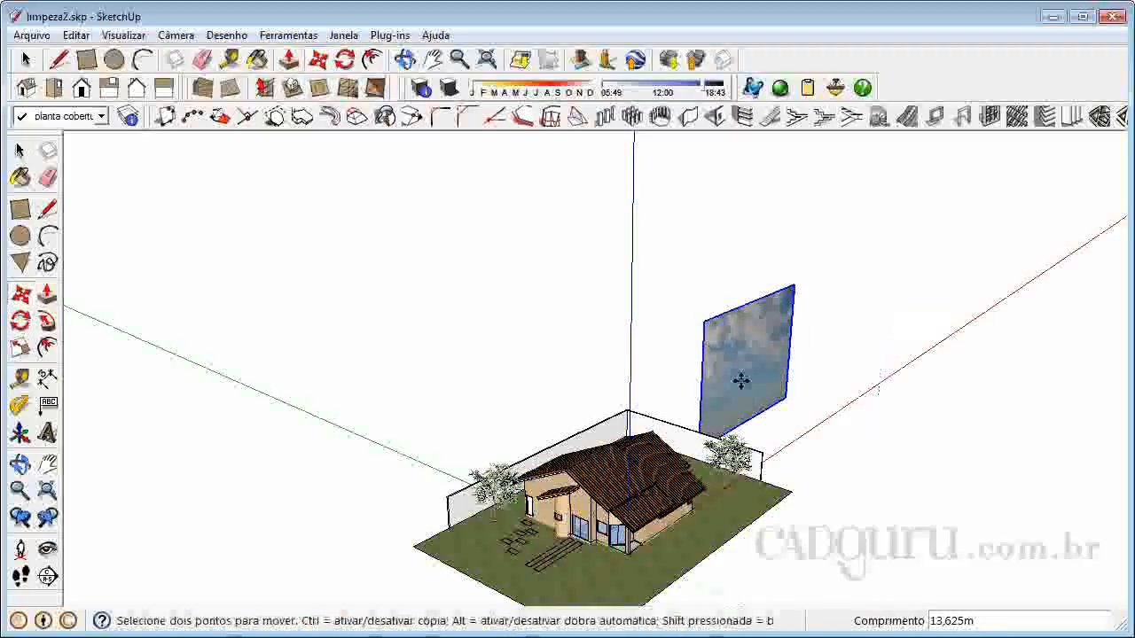
Rotate the upright sky image 56 degrees about the vertical axis so that it faces the viewer behind the house
left_click(21, 320)
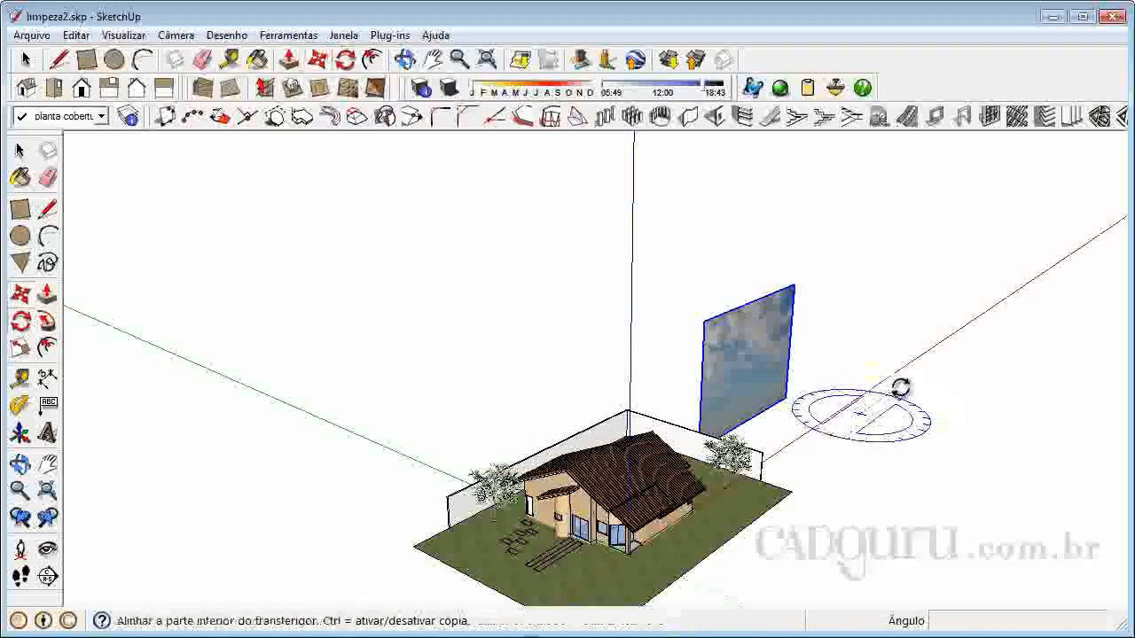
left_click(904, 380)
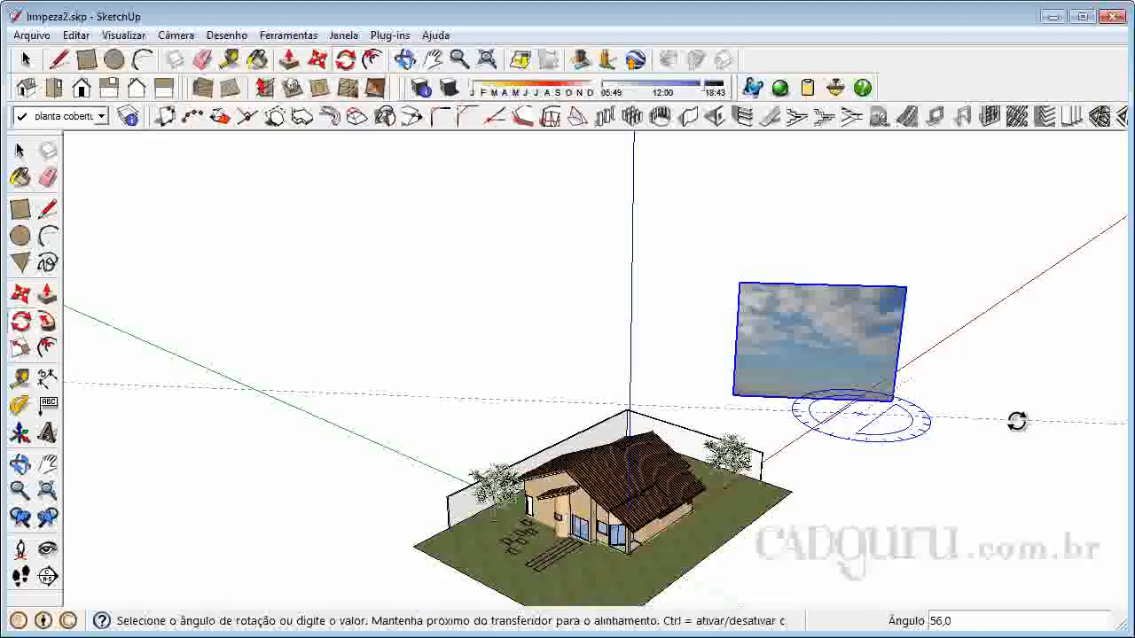
left_click(1017, 421)
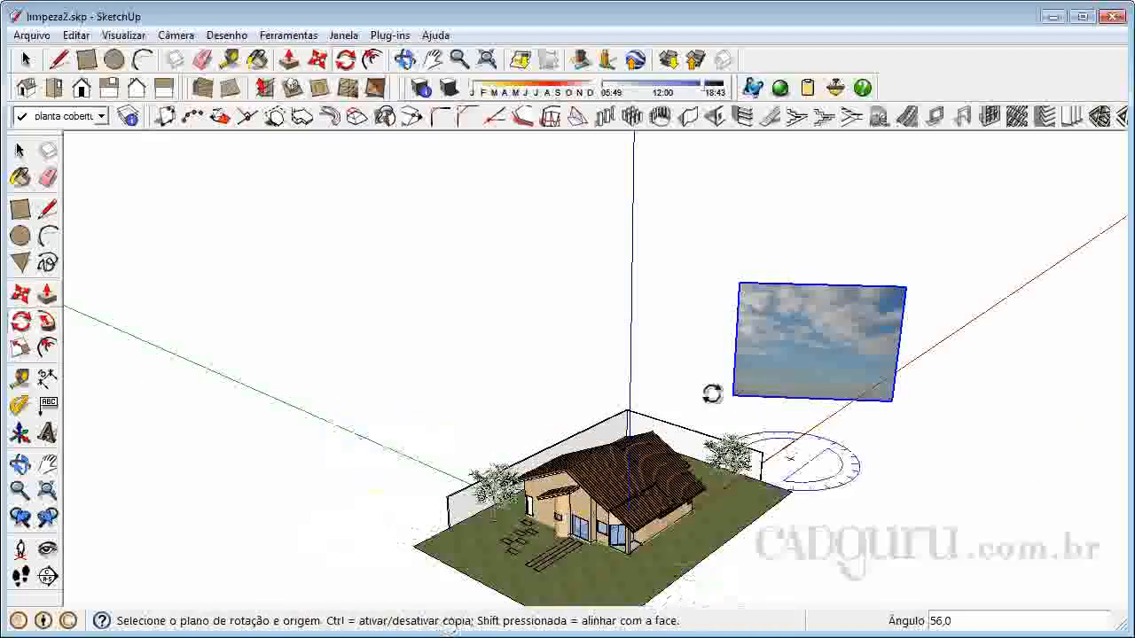
Move the sky image about 39 m along the green axis so that it stands behind the house
scroll(612, 327, "down", 2)
scroll(666, 518, "up", 3)
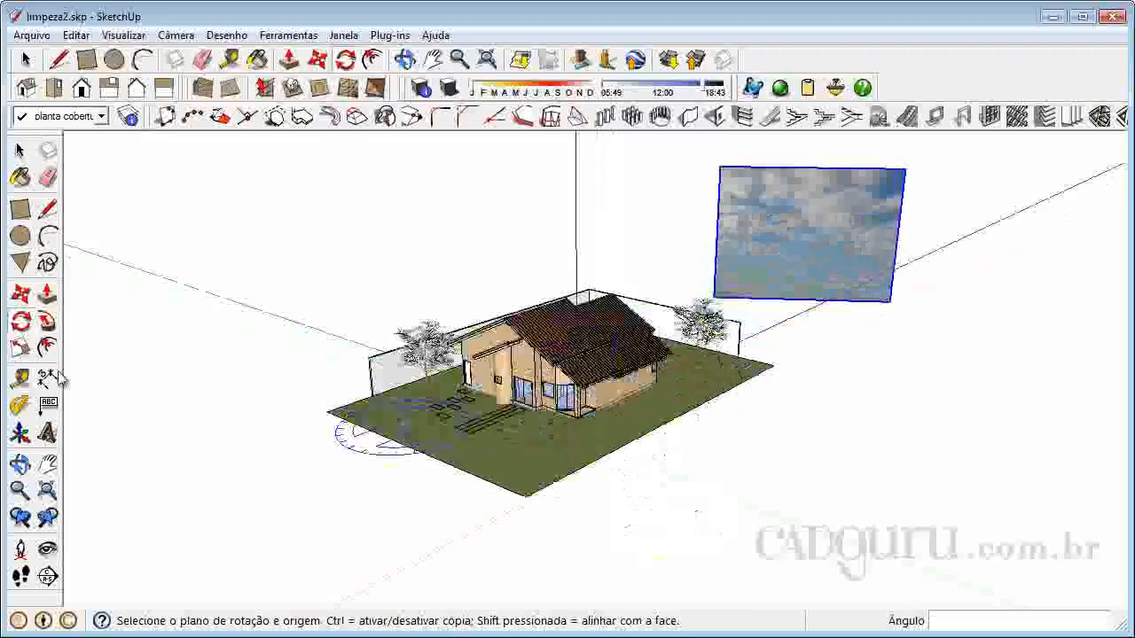
left_click(20, 465)
left_click_drag(814, 390, 816, 349)
left_click_drag(857, 420, 827, 404)
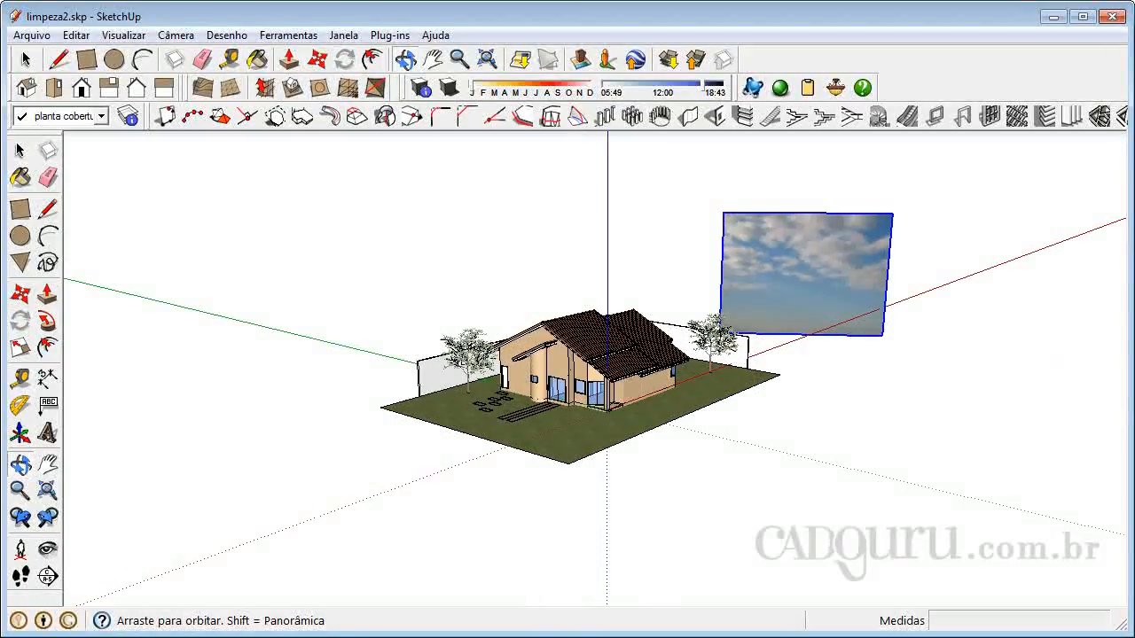
left_click(18, 297)
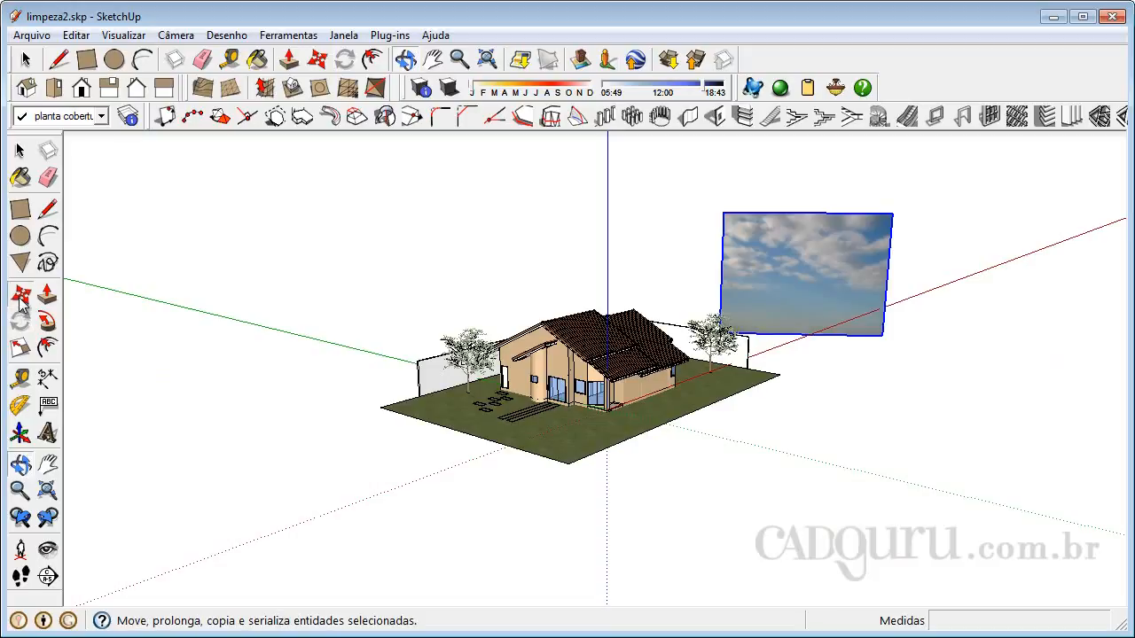
left_click(688, 244)
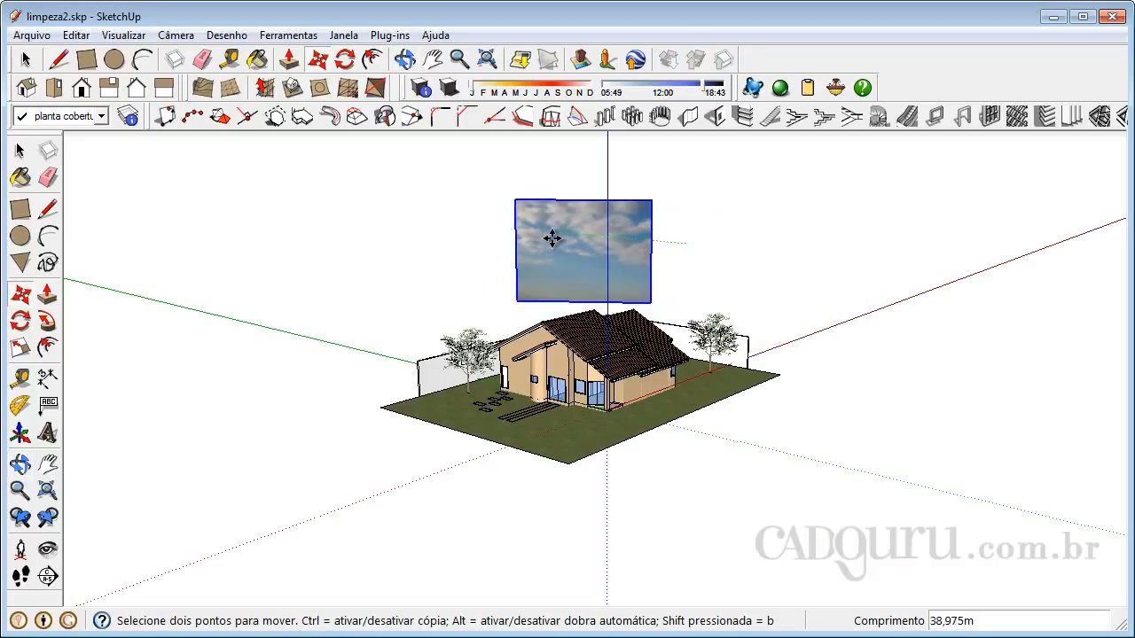
left_click(539, 240)
Working in plan view, move the sky image toward the lot until it stands just behind the back corner
left_click(780, 225)
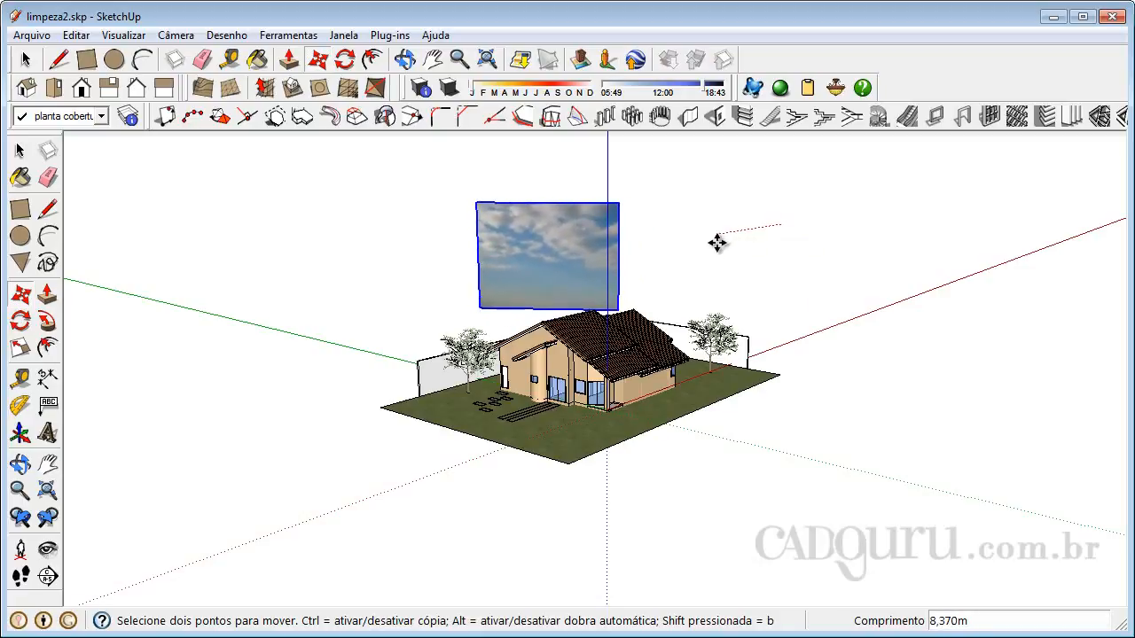
left_click(53, 88)
scroll(904, 278, "down", 1)
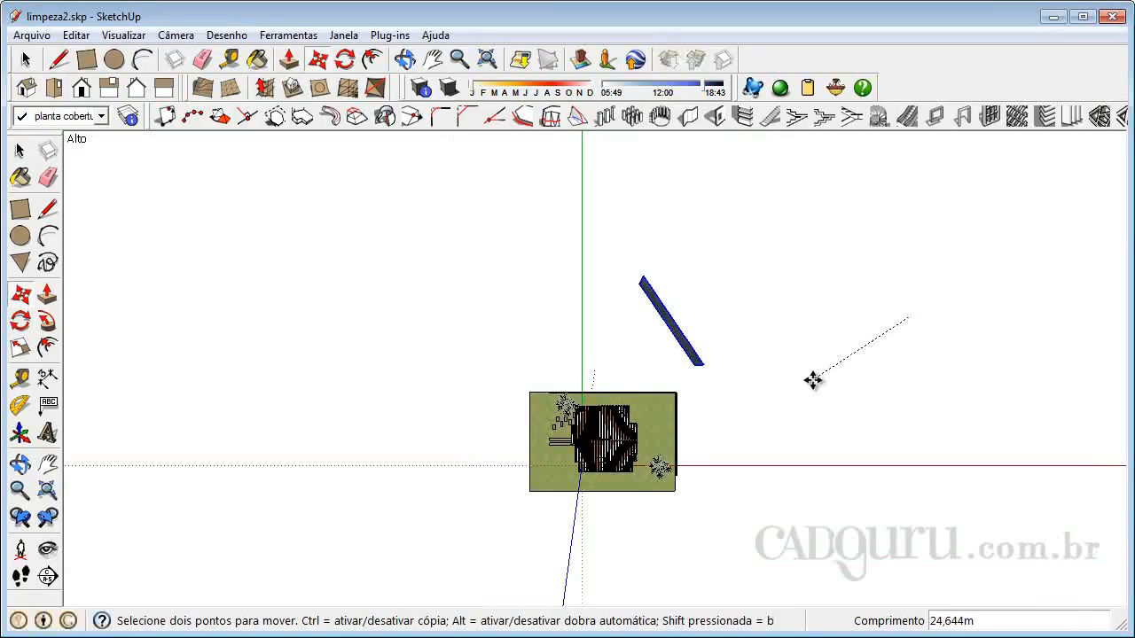
left_click(742, 346)
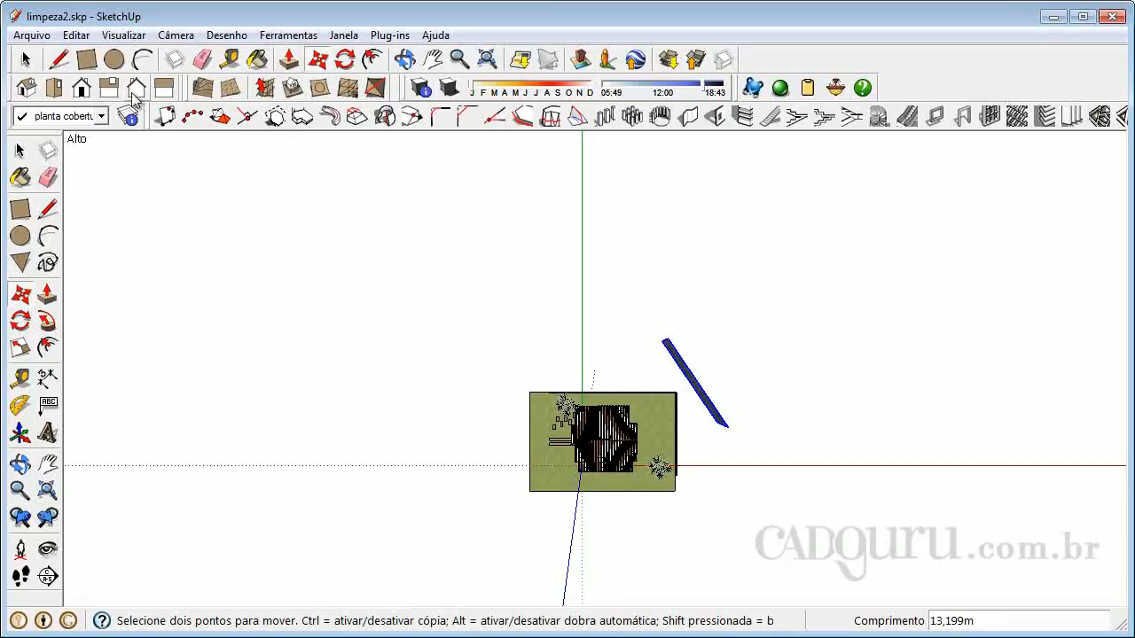
Scale the sky image up from its upper corner until it is wider than the lot and far taller than the house
left_click(20, 462)
left_click_drag(645, 470, 755, 453)
scroll(598, 388, "up", 5)
scroll(777, 361, "up", 2)
scroll(588, 472, "down", 1)
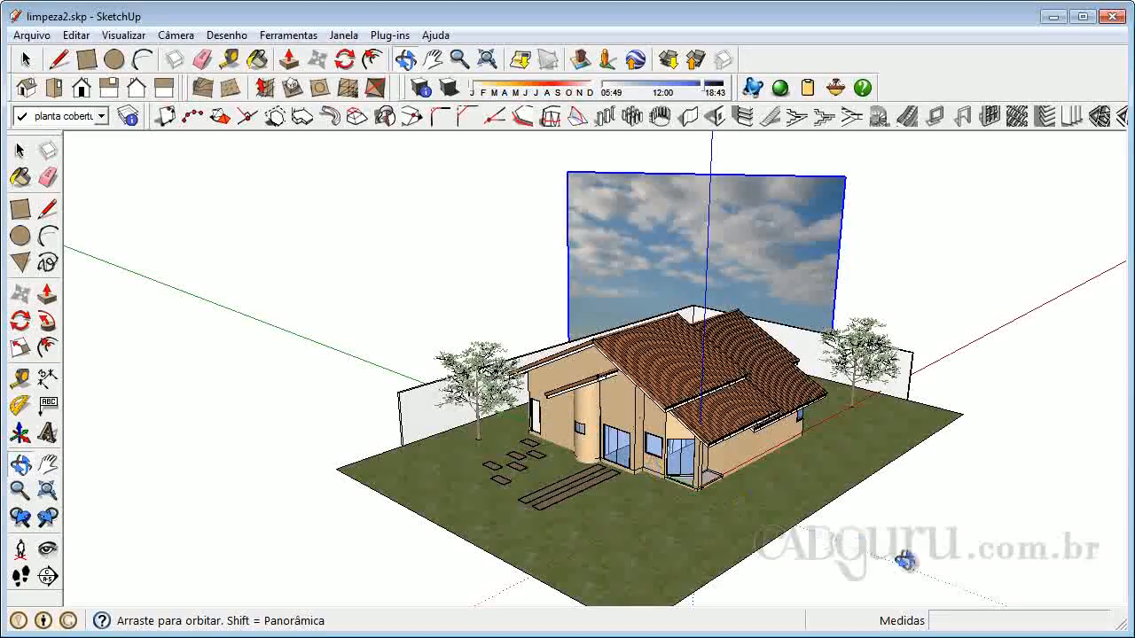
left_click(21, 349)
scroll(523, 209, "down", 4)
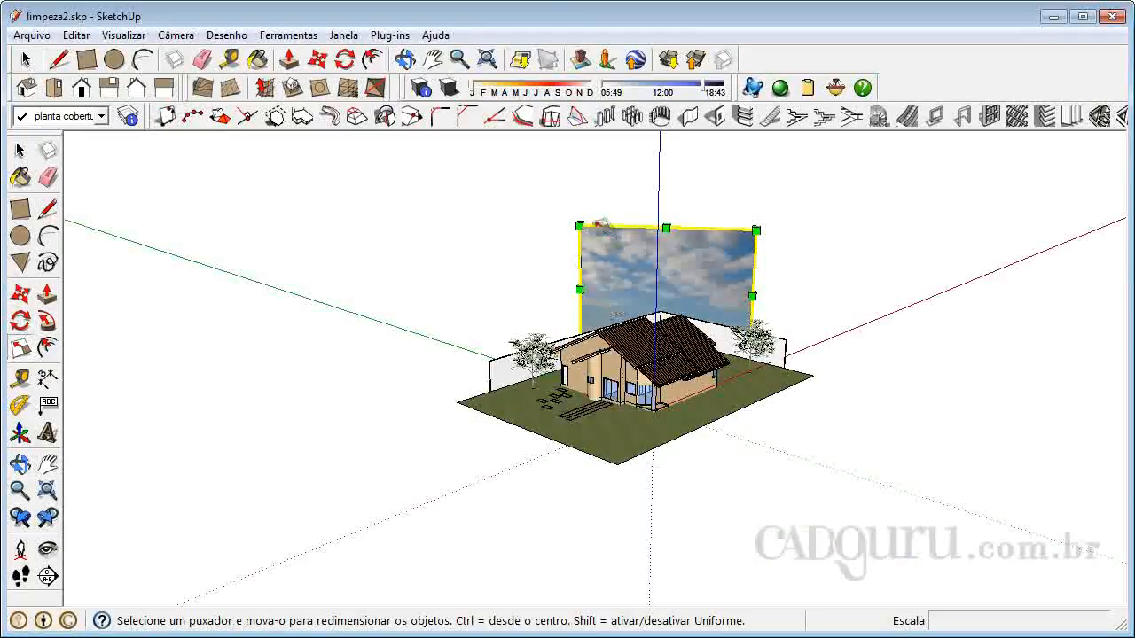
left_click_drag(579, 223, 373, 157)
scroll(461, 266, "down", 4)
scroll(496, 210, "up", 3)
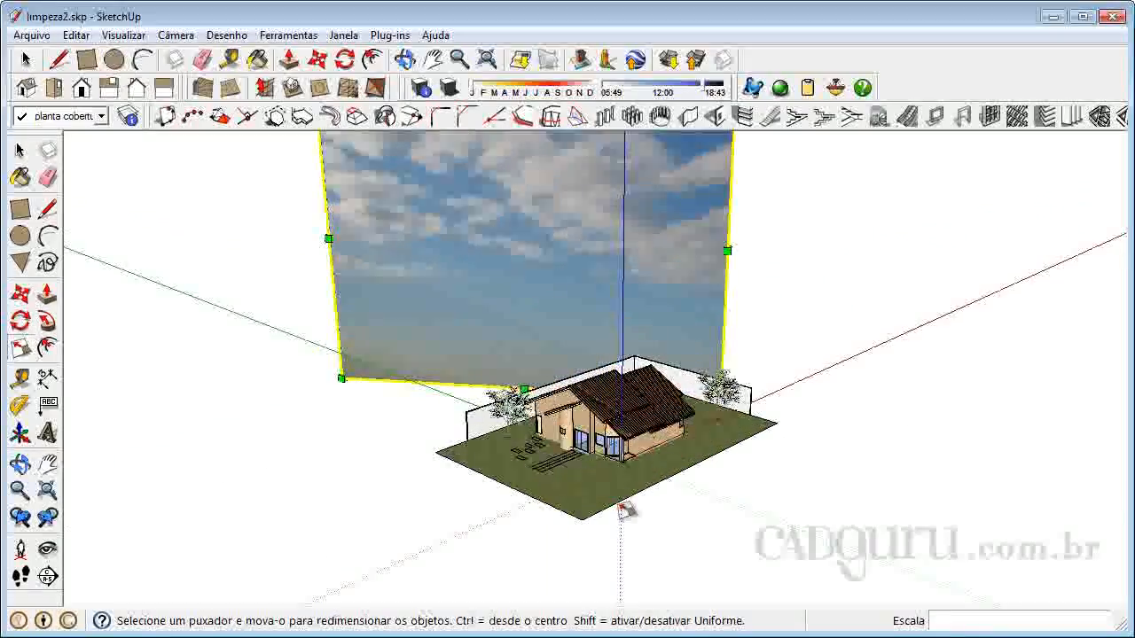
Shift the enlarged sky image about 13.4 m sideways to centre it behind the house, and lower it about 15.3 m along the blue axis
scroll(627, 502, "down", 2)
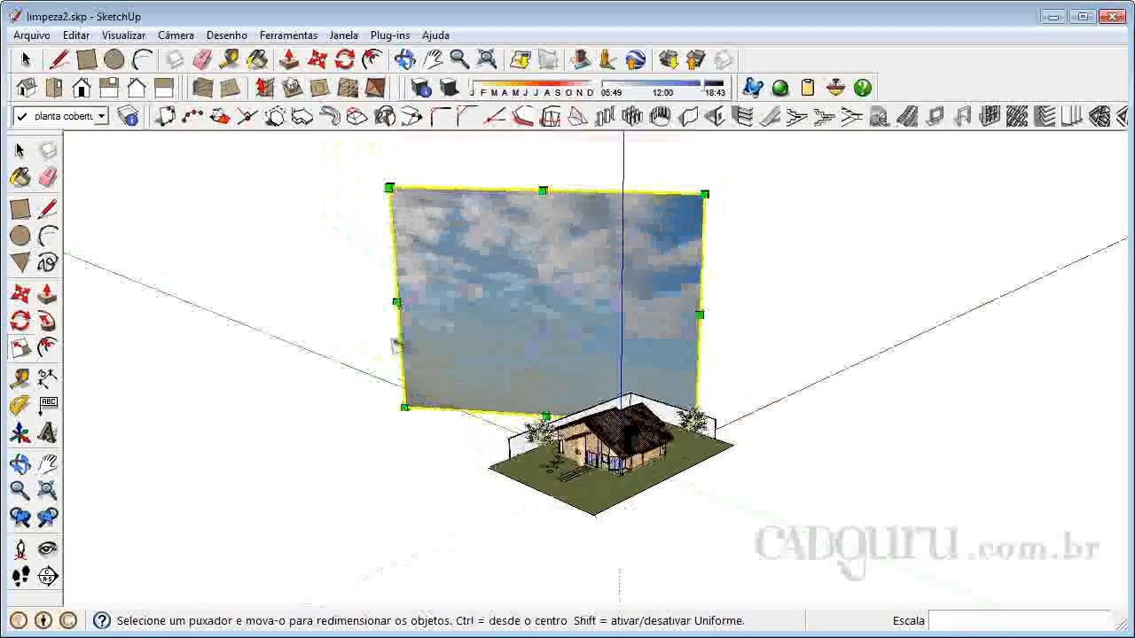
left_click(20, 297)
left_click(373, 459)
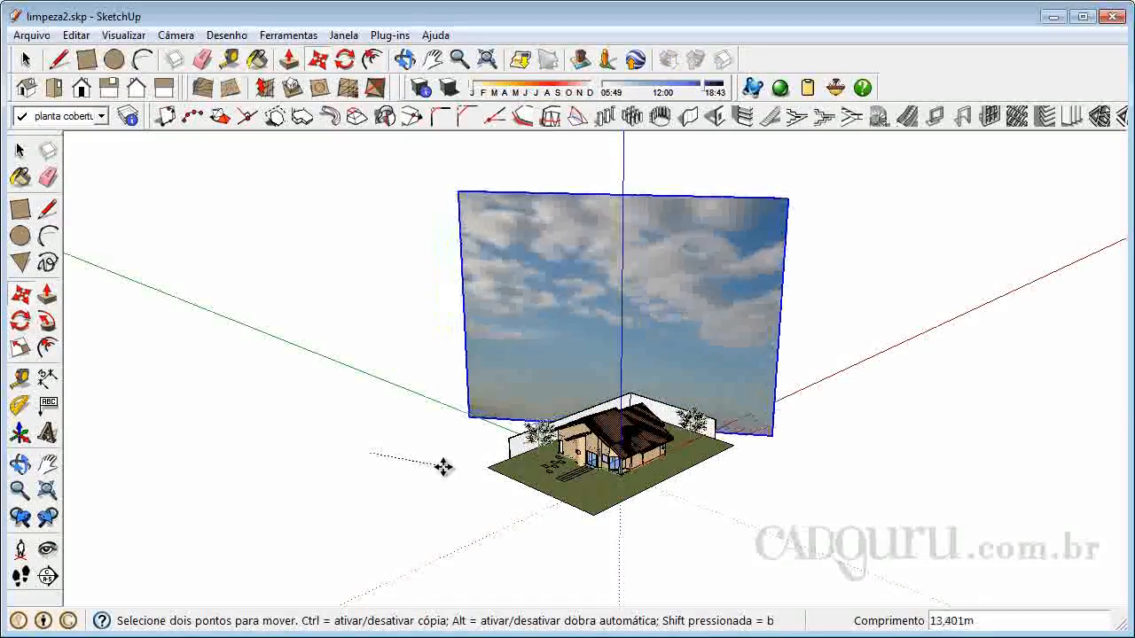
left_click(441, 469)
left_click(1011, 258)
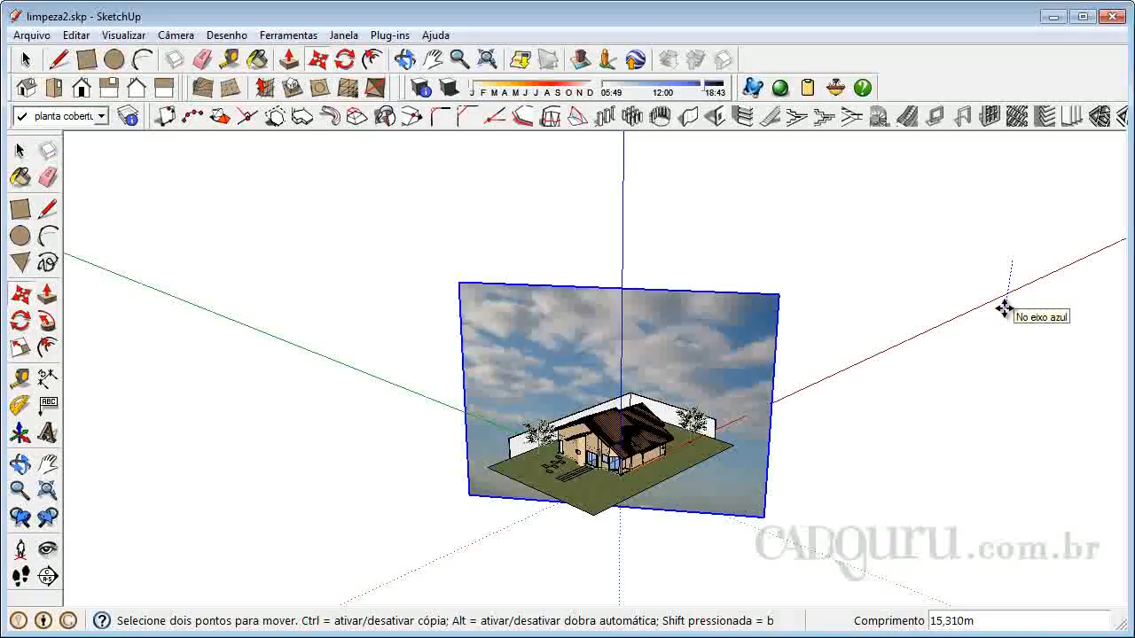
left_click(1006, 310)
Examine the house against the sky backdrop from close up and from a distance
scroll(648, 523, "up", 4)
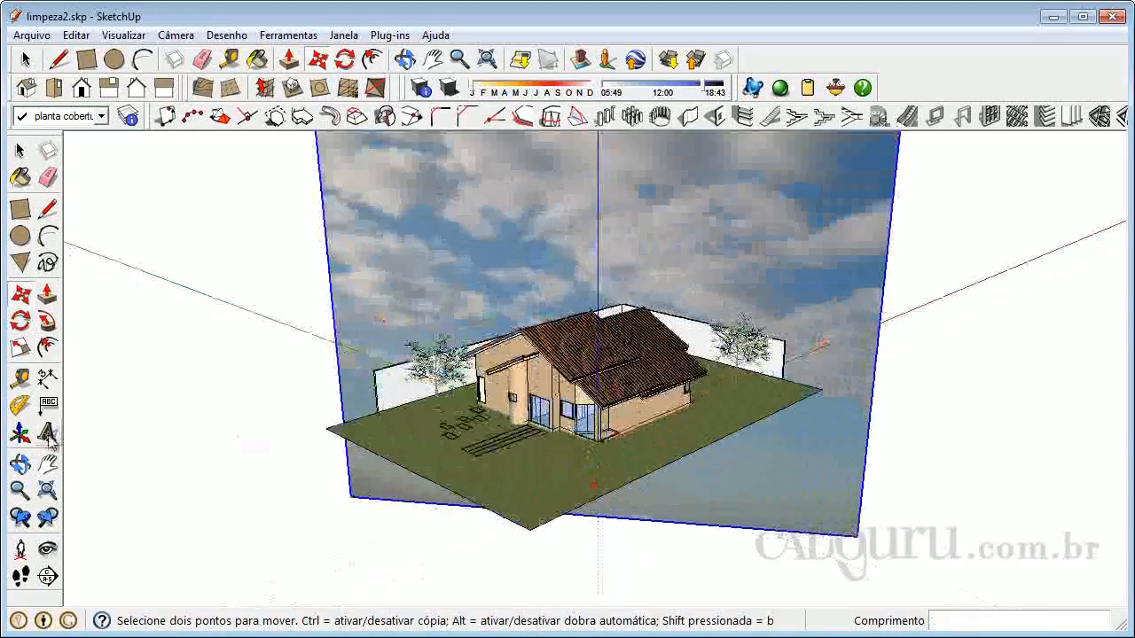
middle_click_drag(608, 443, 630, 413)
scroll(552, 336, "up", 7)
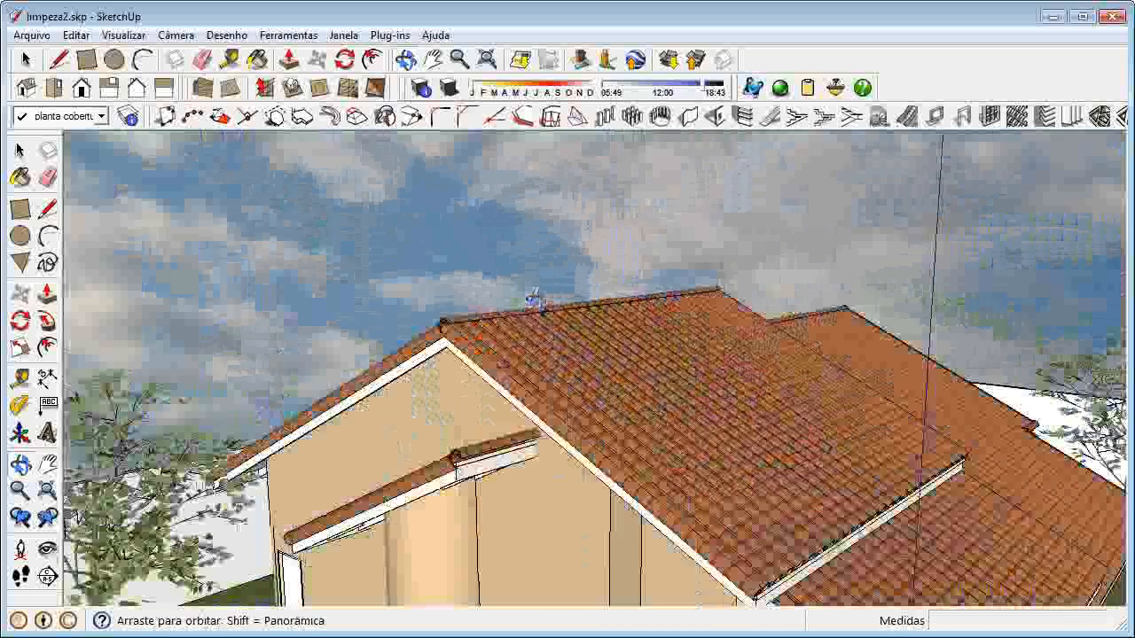
scroll(536, 299, "down", 3)
scroll(597, 432, "up", 2)
middle_click_drag(602, 442, 619, 443)
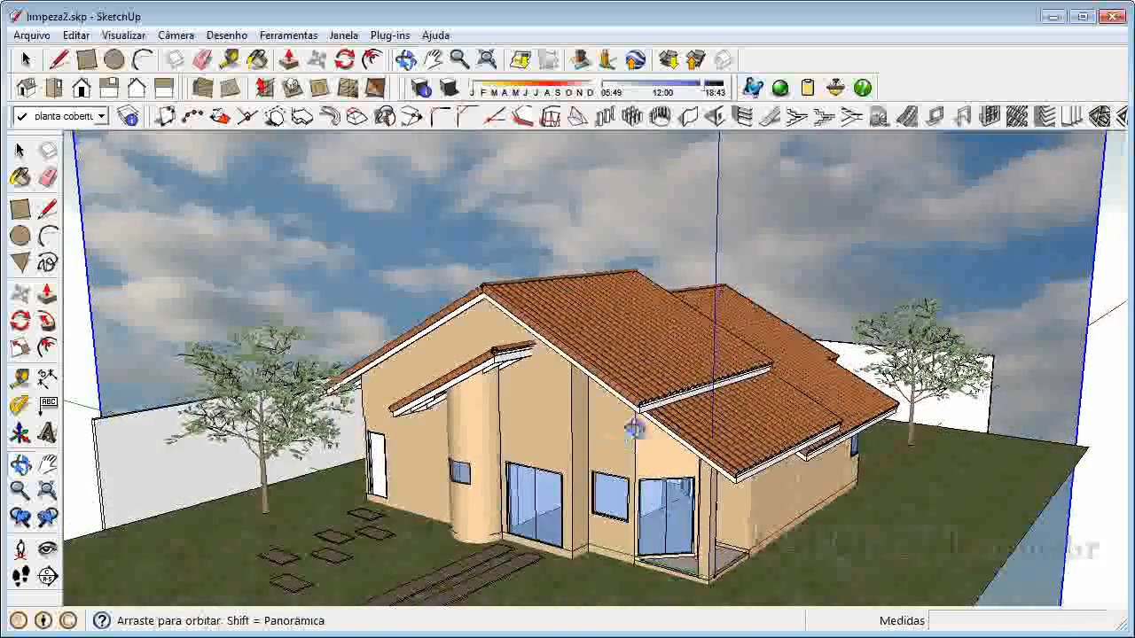
scroll(619, 443, "down", 10)
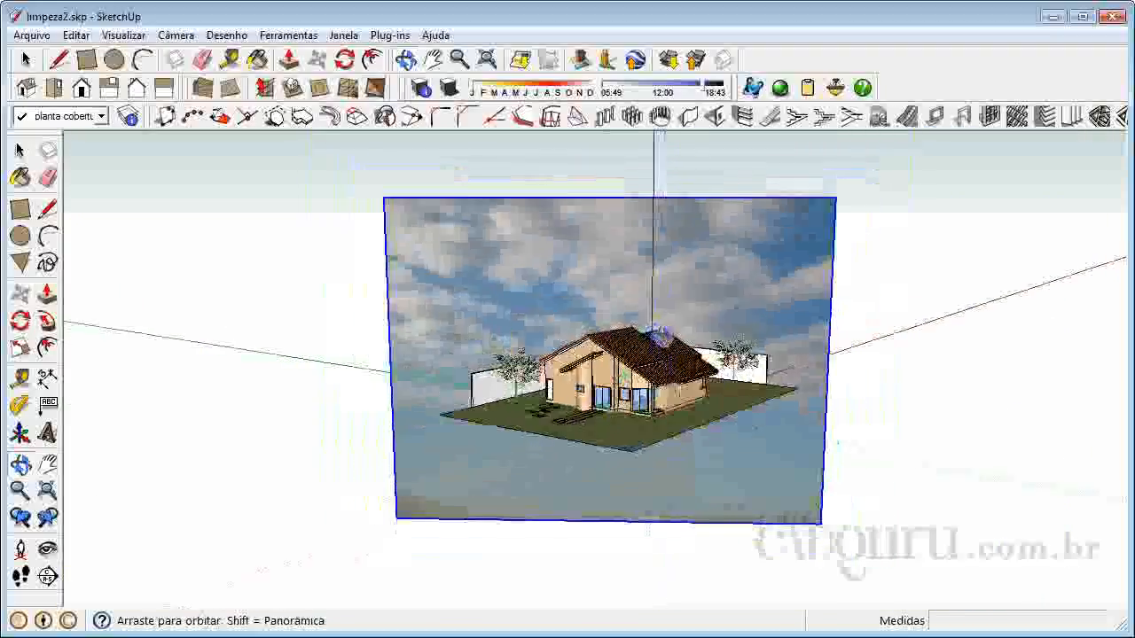
scroll(657, 337, "up", 3)
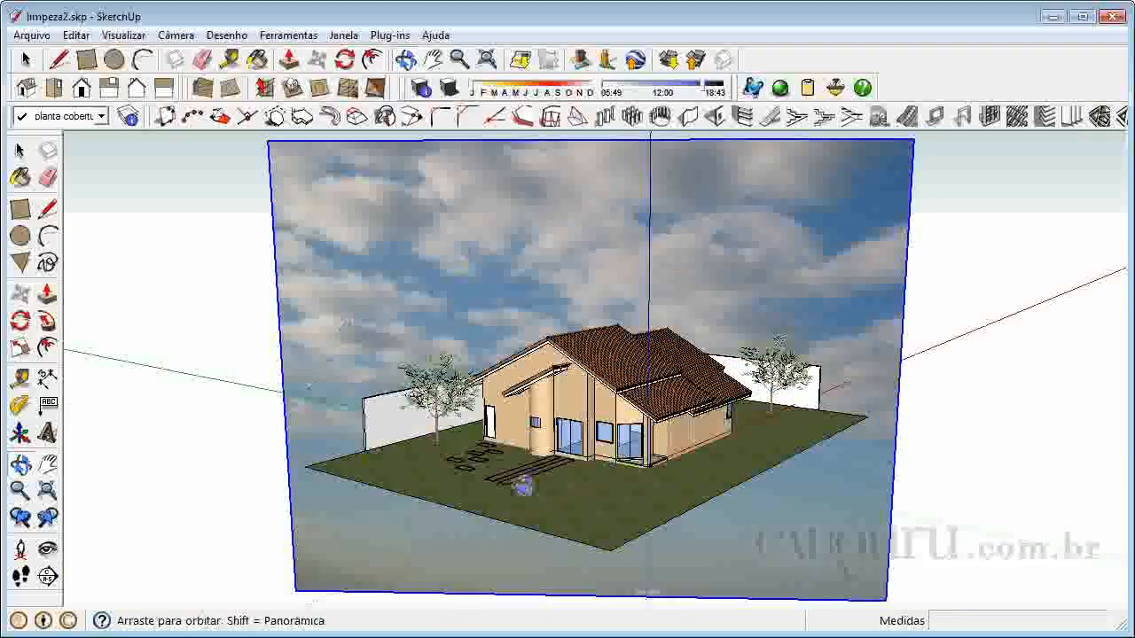
scroll(564, 401, "up", 2)
scroll(559, 446, "down", 1)
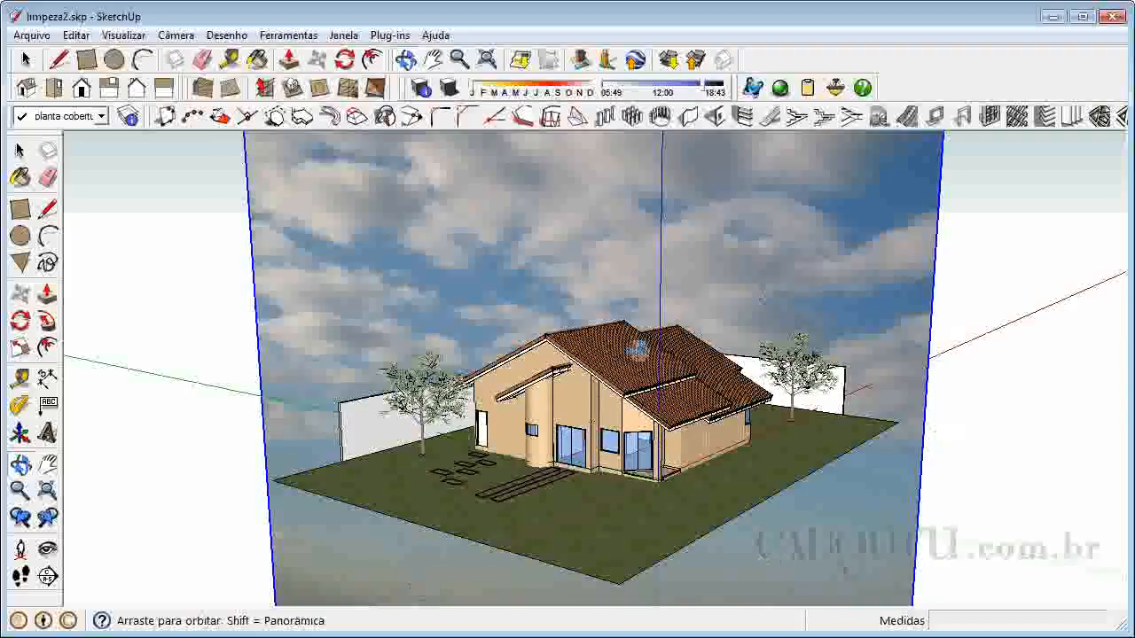
scroll(612, 437, "up", 1)
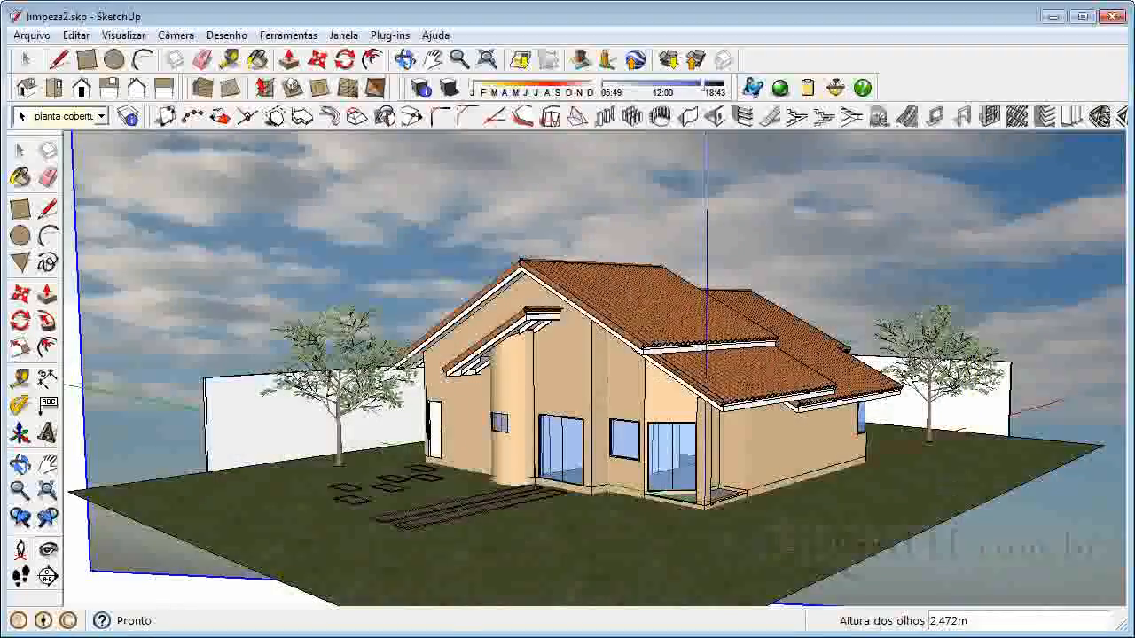
Position the camera on the front lawn and back off and turn it to frame the whole facade against the sky
left_click(23, 551)
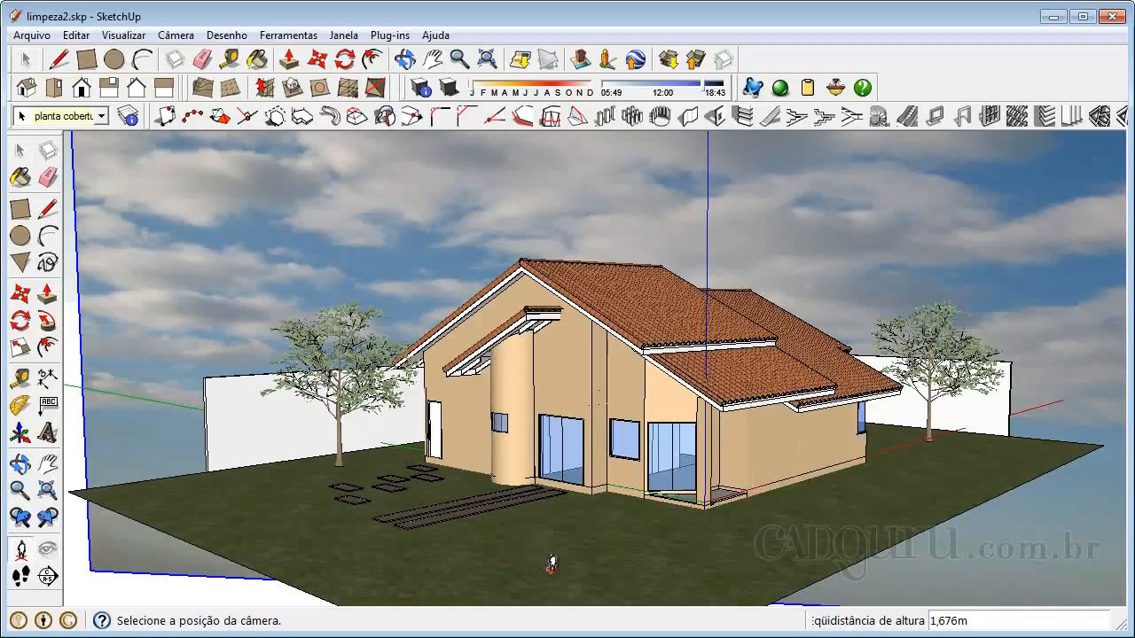
left_click(559, 572)
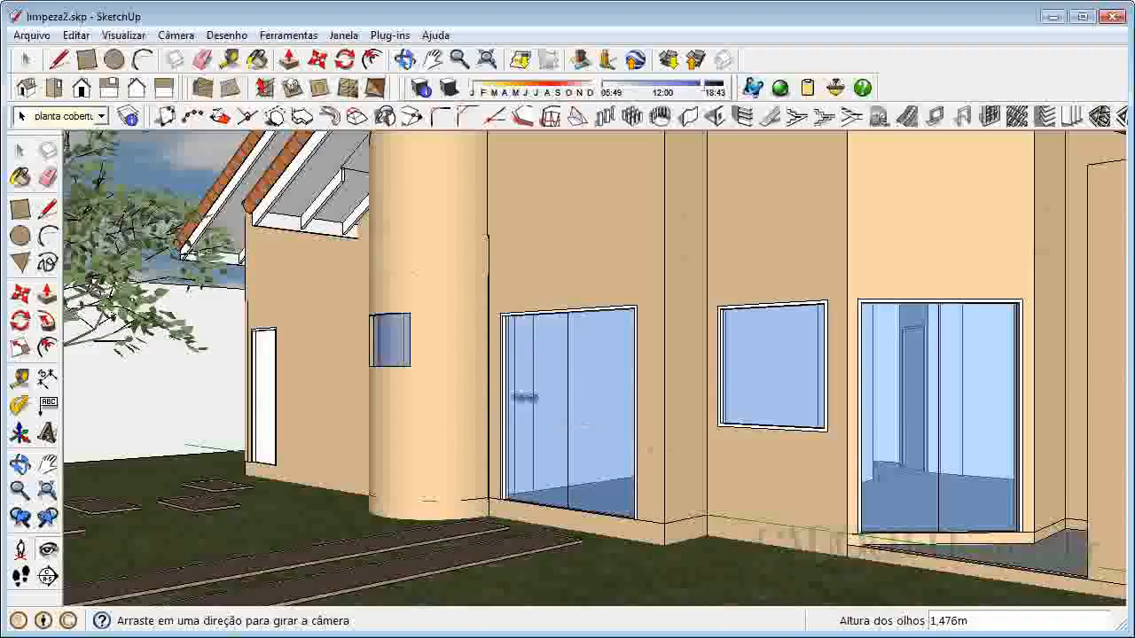
left_click_drag(751, 346, 807, 337)
scroll(807, 337, "down", 10)
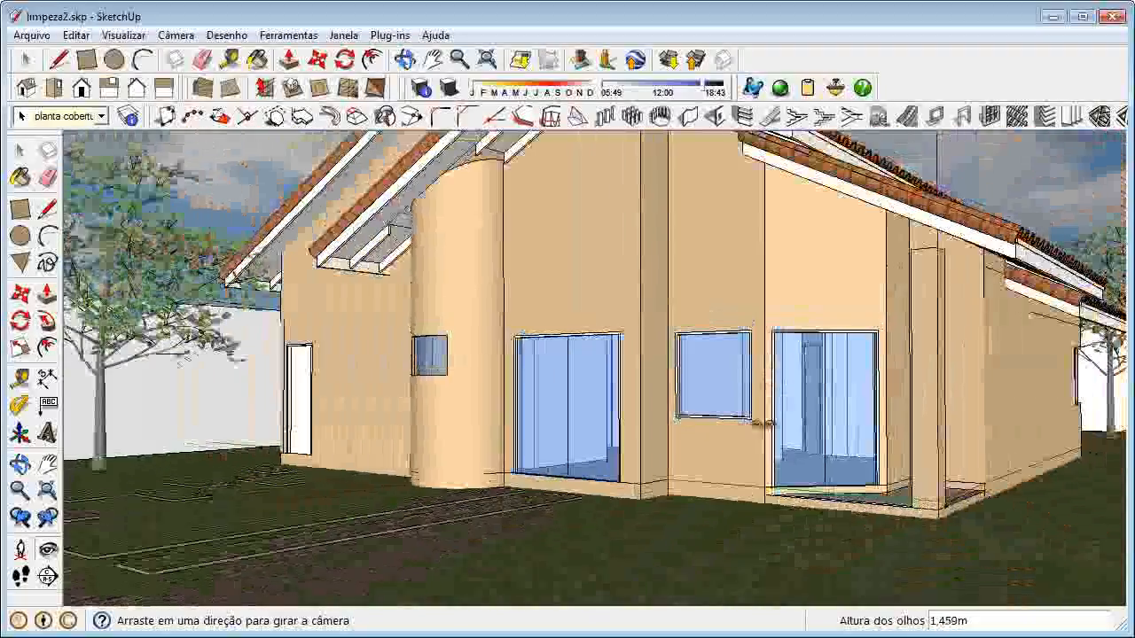
left_click(48, 462)
left_click_drag(637, 281, 621, 324)
left_click(48, 549)
left_click_drag(552, 446, 529, 444)
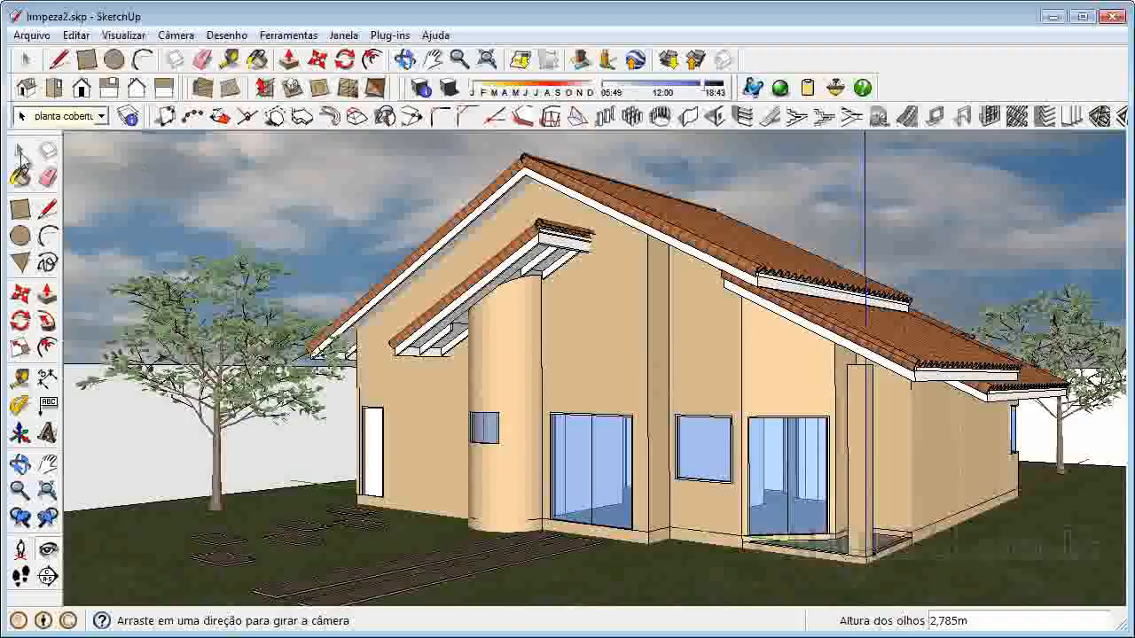
Add an animation scene of the current view without saving the style changes
left_click(20, 153)
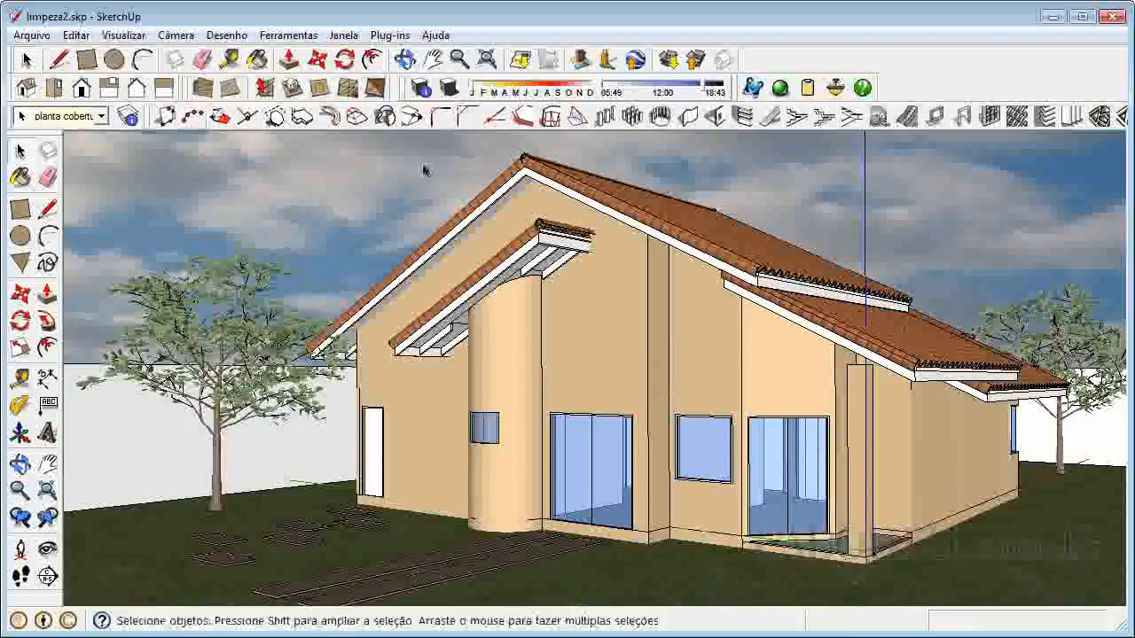
left_click(124, 36)
mouse_move(156, 312)
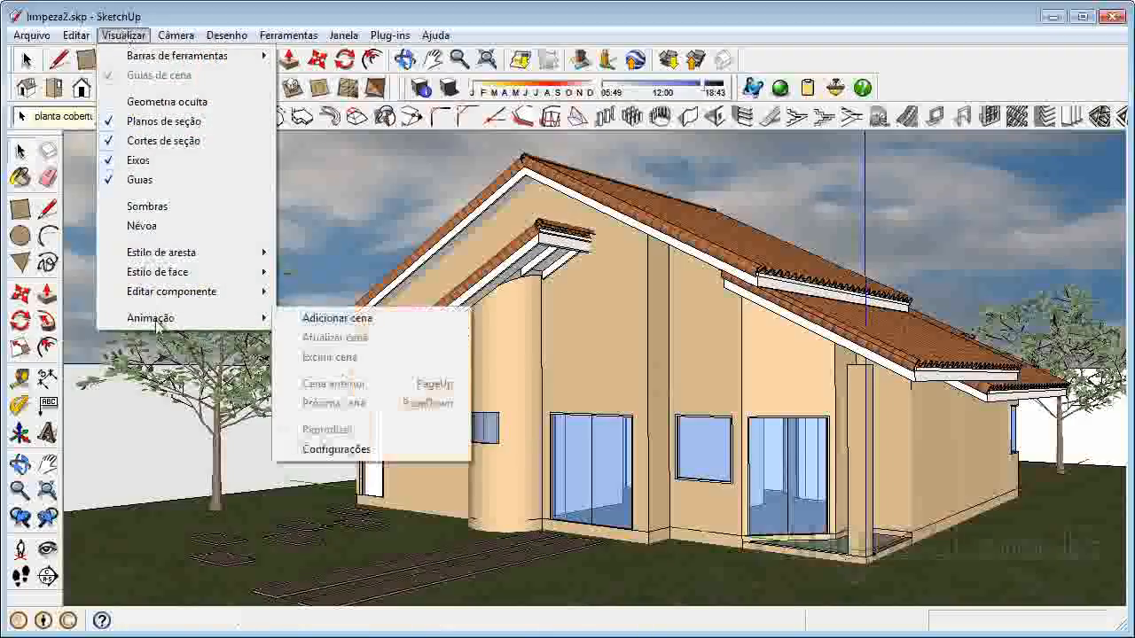
left_click(330, 377)
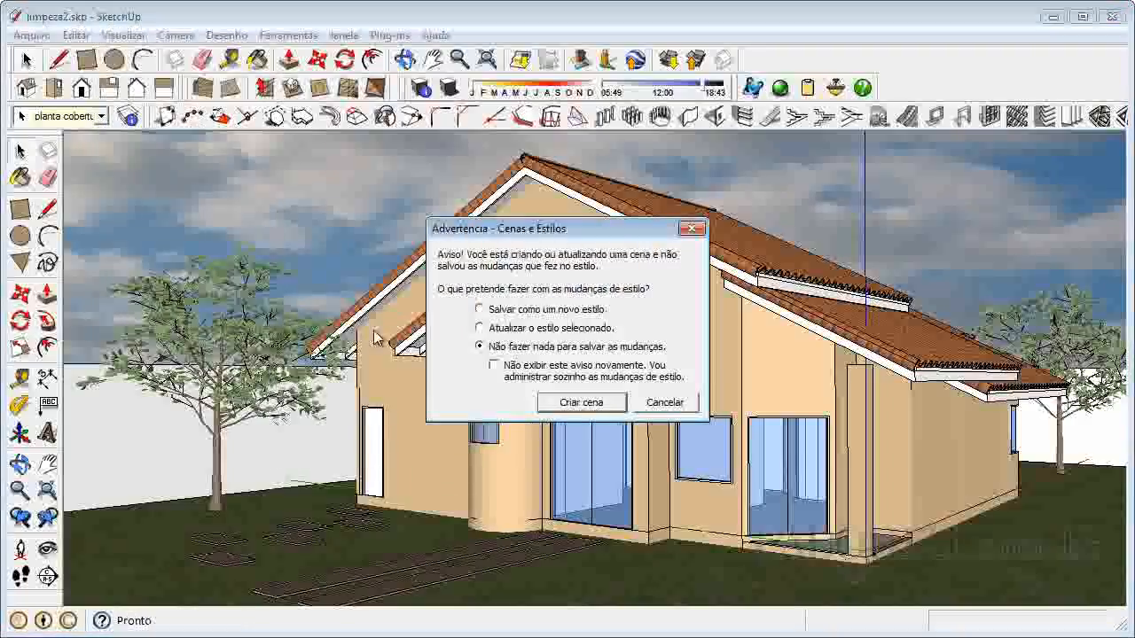
left_click(580, 402)
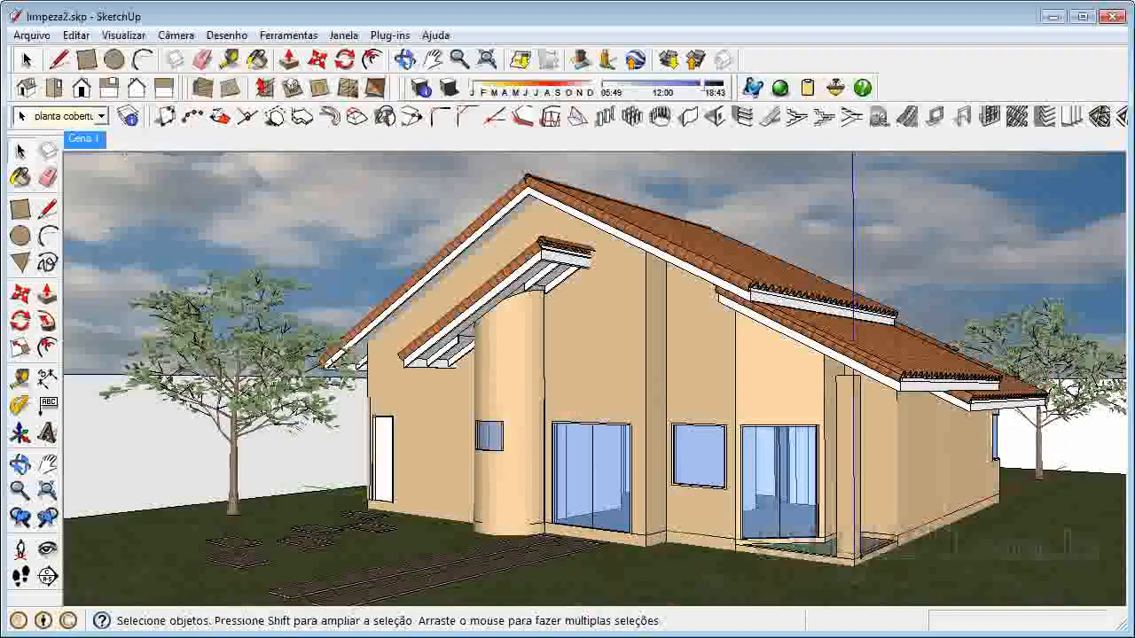
View the model from other angles and recall the saved scene's view of the facade
left_click(19, 463)
left_click_drag(489, 362, 530, 391)
left_click_drag(635, 329, 625, 394)
left_click(80, 138)
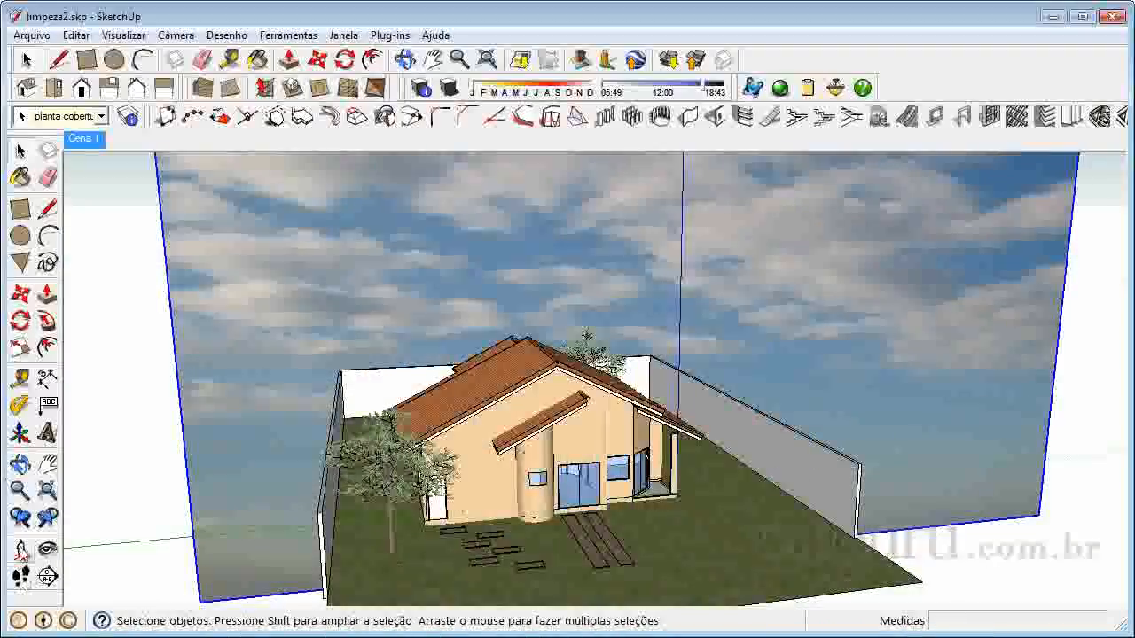
Position the camera on the front lawn near the tree and back off to bring the house front into view
left_click(21, 551)
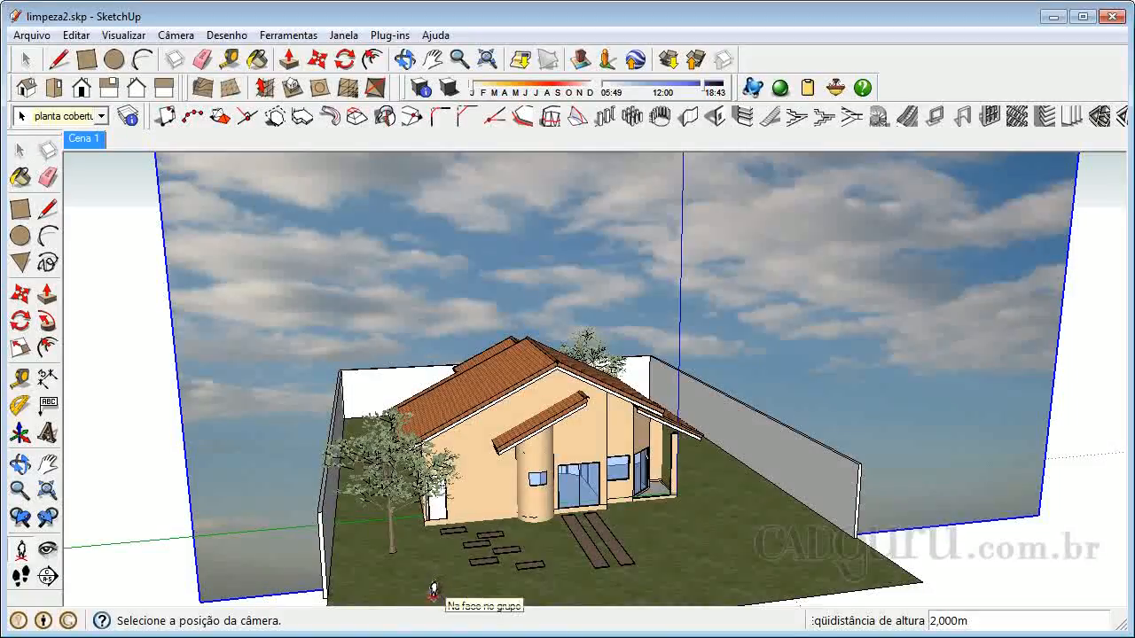
left_click(436, 589)
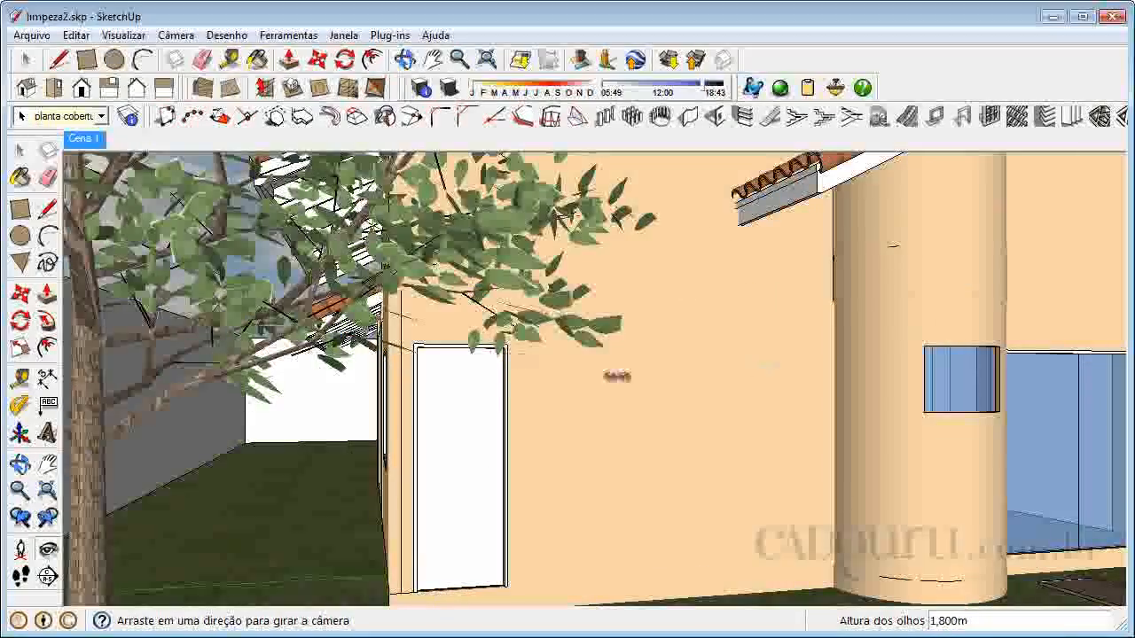
left_click_drag(818, 368, 884, 365)
scroll(869, 373, "down", 4)
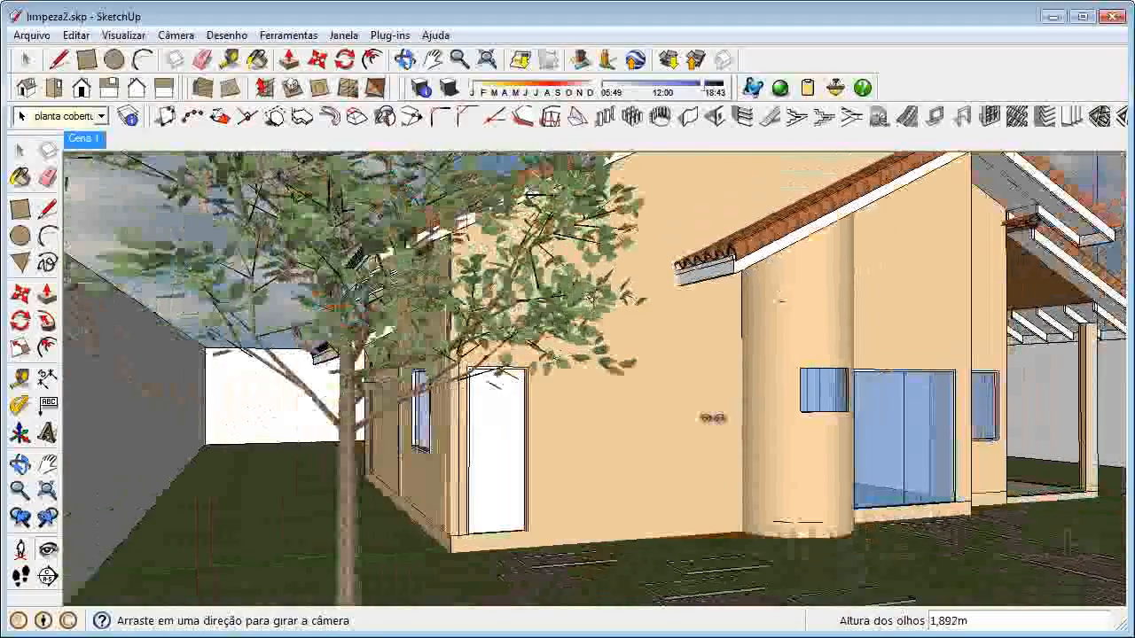
scroll(928, 343, "down", 3)
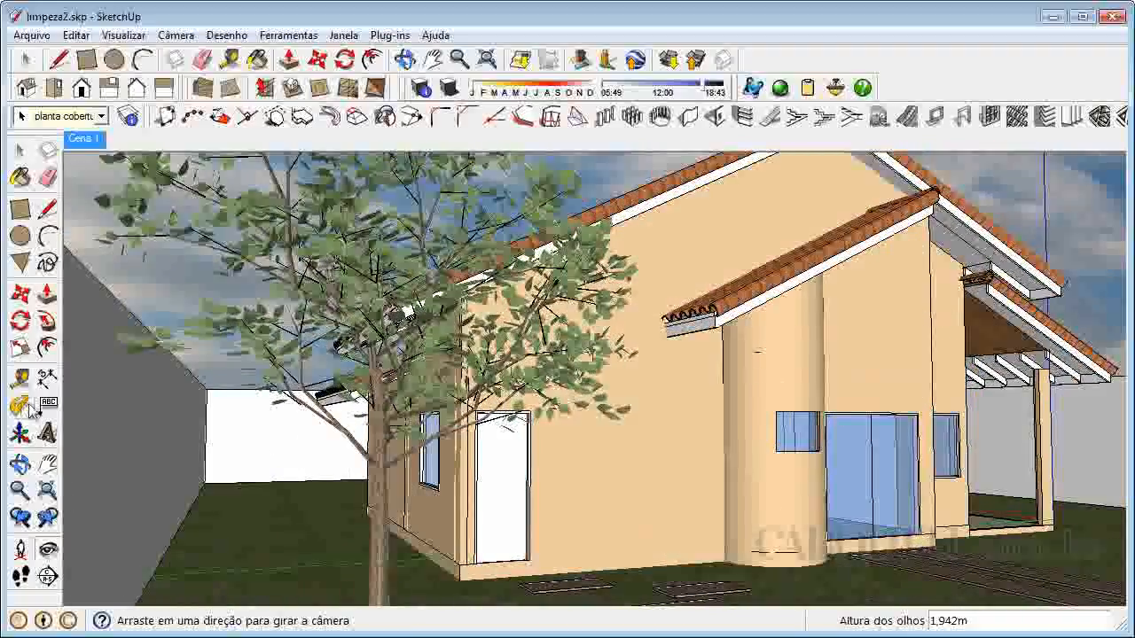
Pan and turn the camera to frame the tree, the gabled facade and the side porch against the sky
left_click(47, 463)
left_click_drag(962, 353, 793, 380)
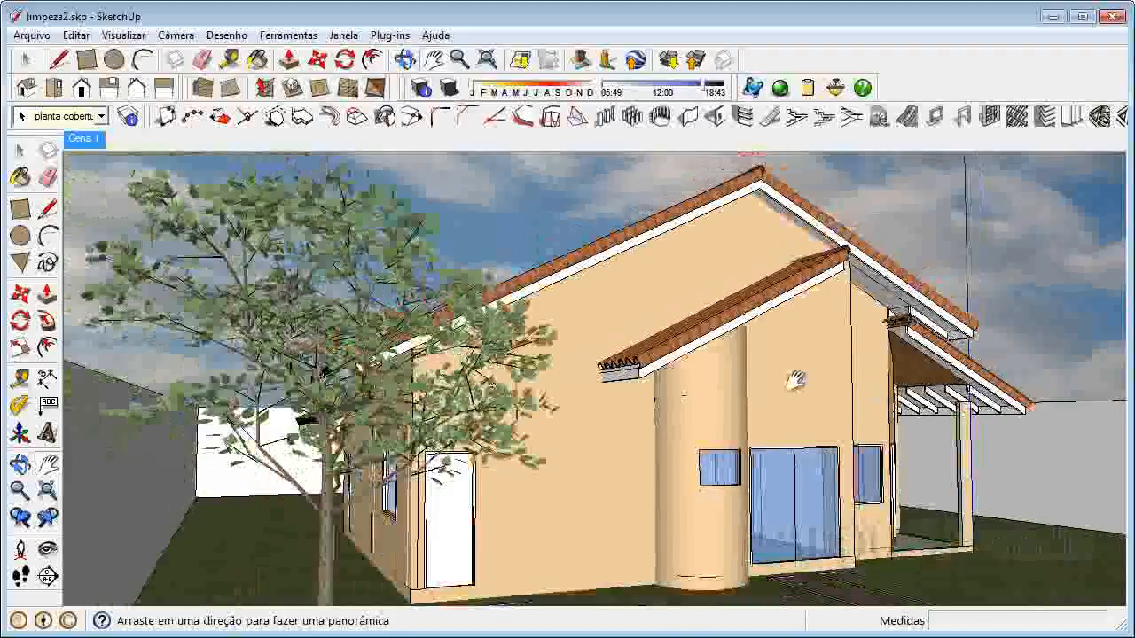
scroll(795, 379, "down", 1)
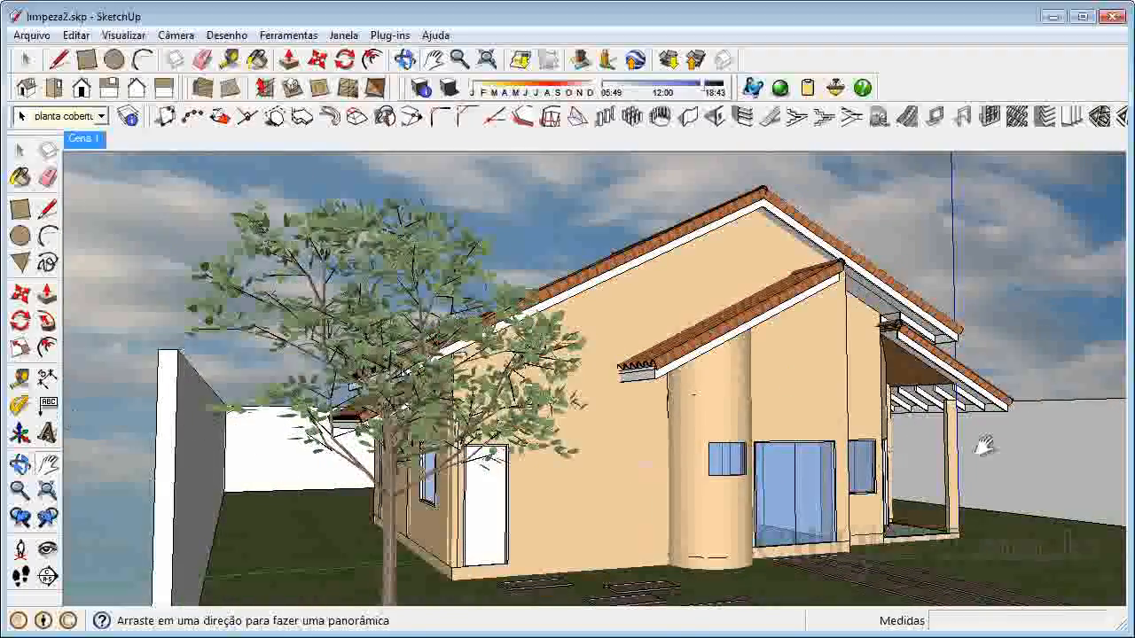
scroll(959, 468, "up", 1)
scroll(1046, 479, "up", 1)
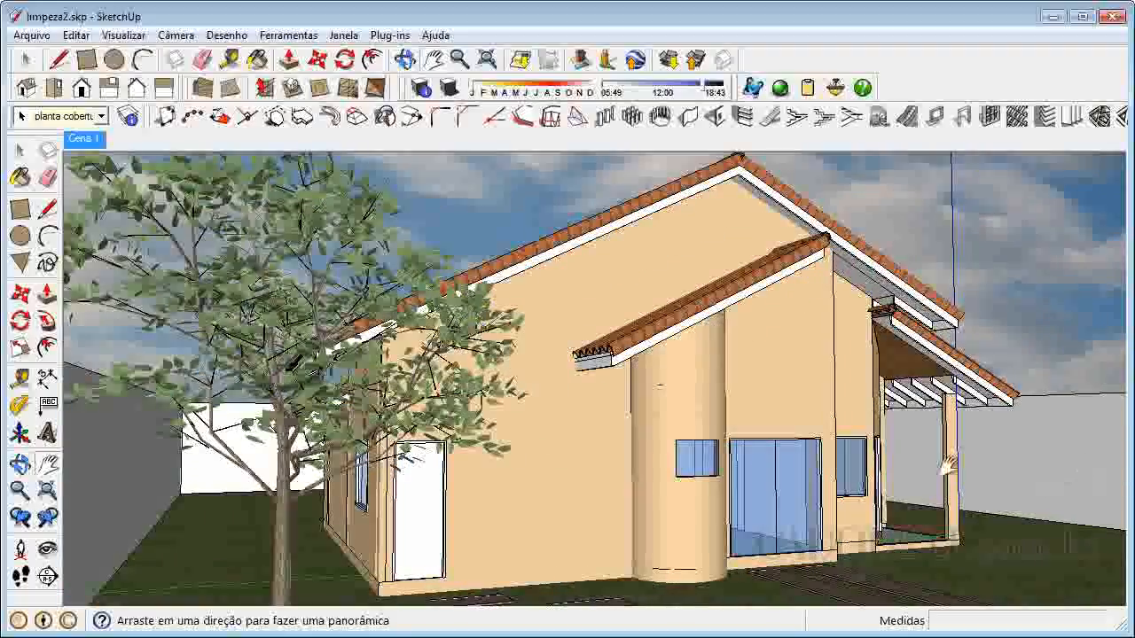
left_click(54, 555)
left_click_drag(749, 509, 725, 508)
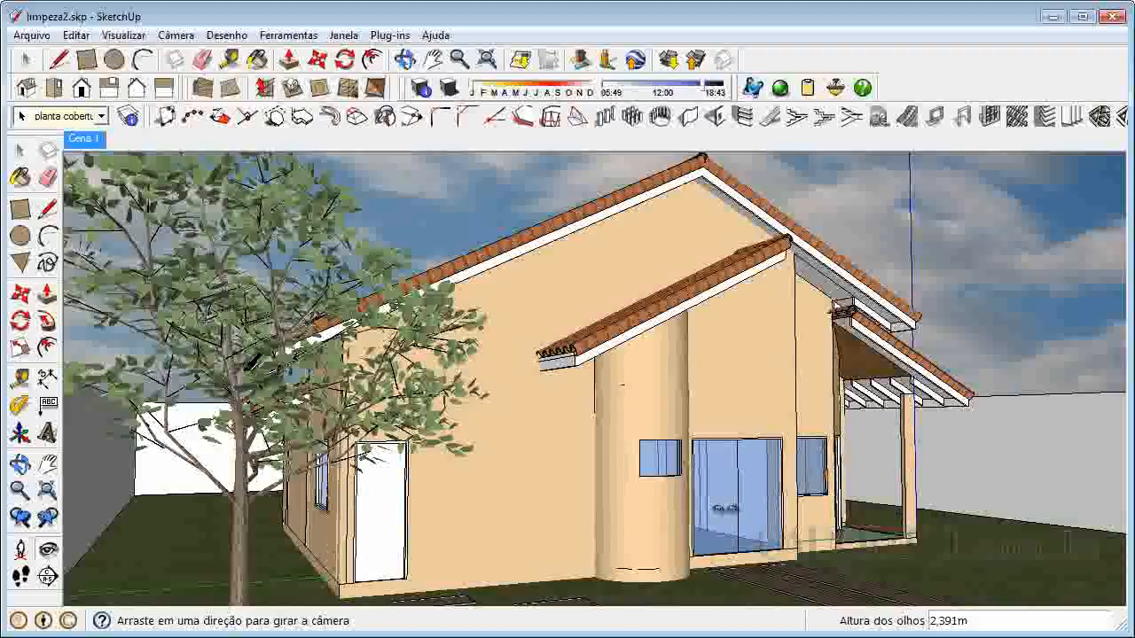
left_click(47, 462)
left_click_drag(580, 465, 540, 460)
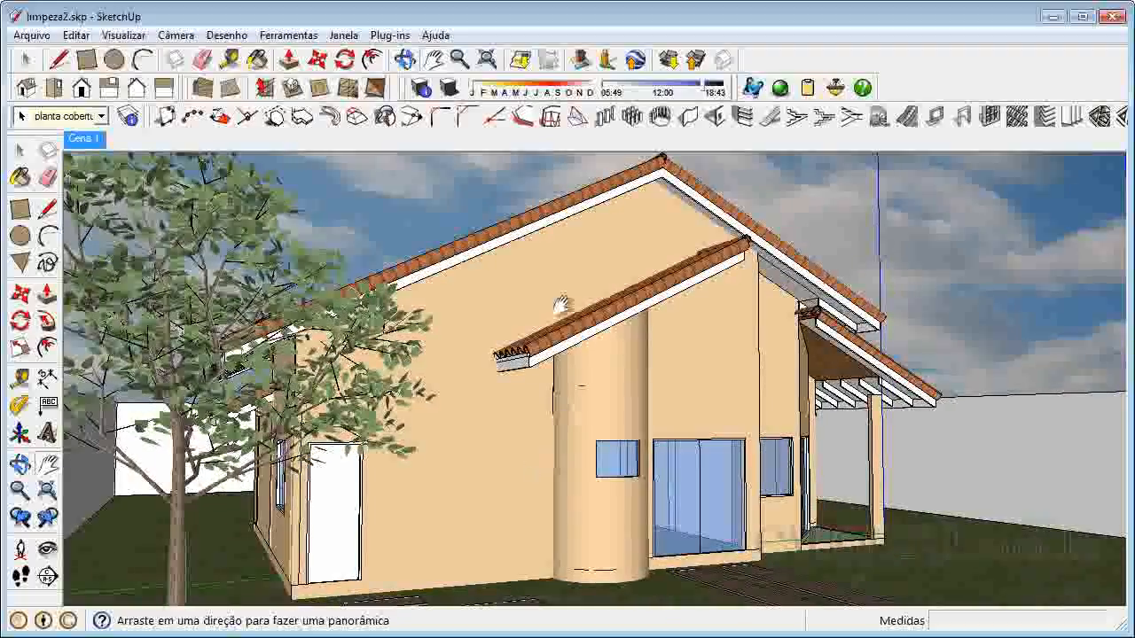
Add a second animation scene of the current view without saving the style changes
left_click(124, 35)
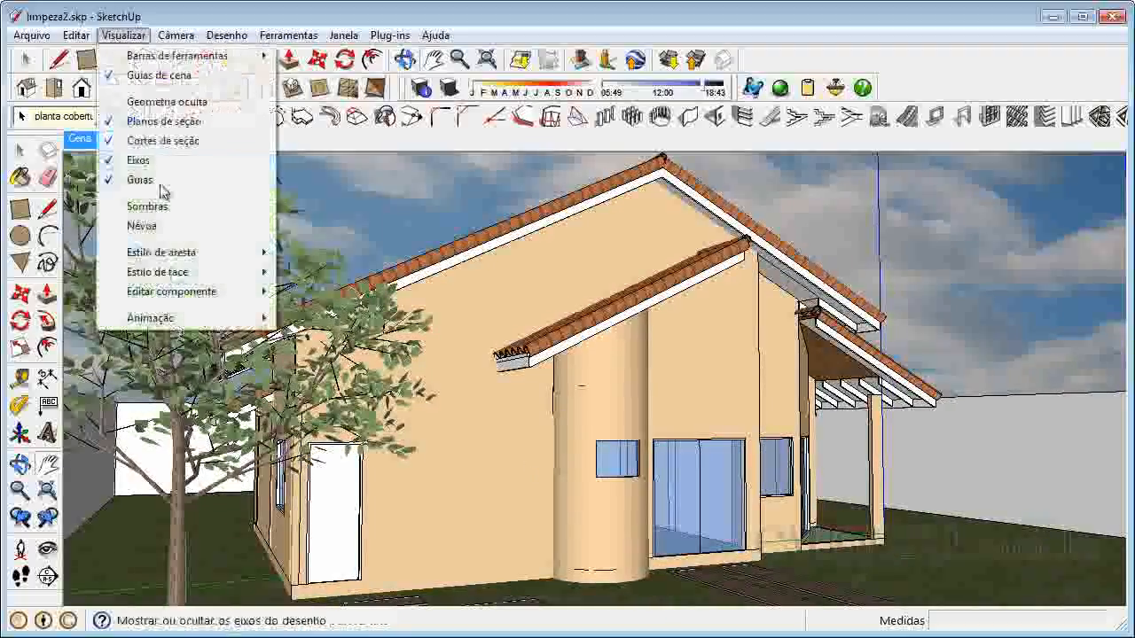
mouse_move(222, 321)
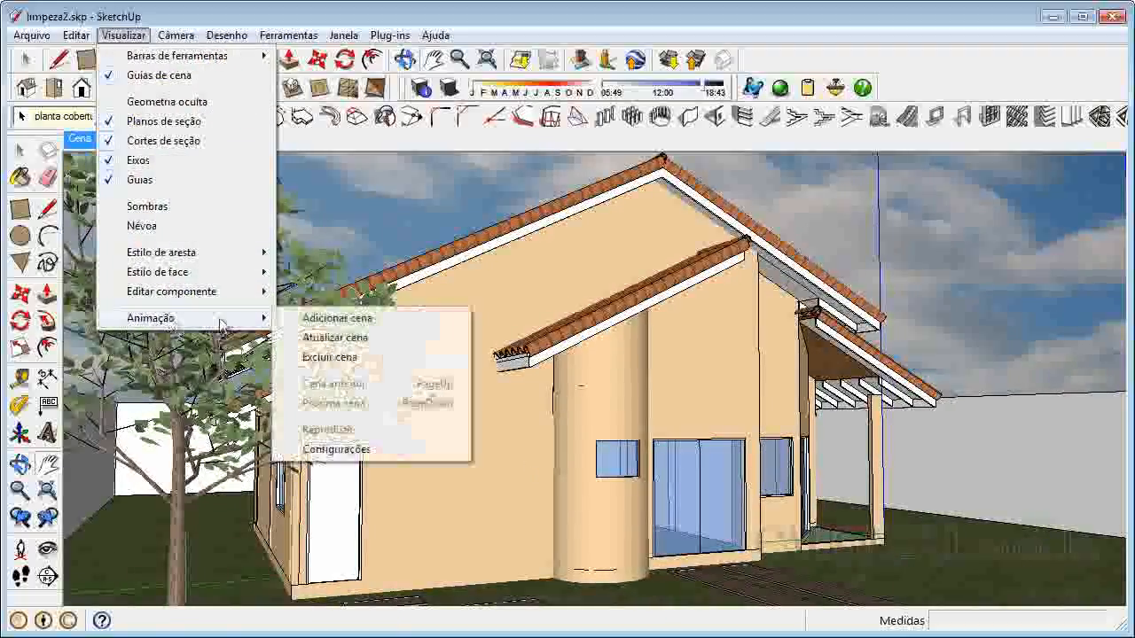
left_click(402, 323)
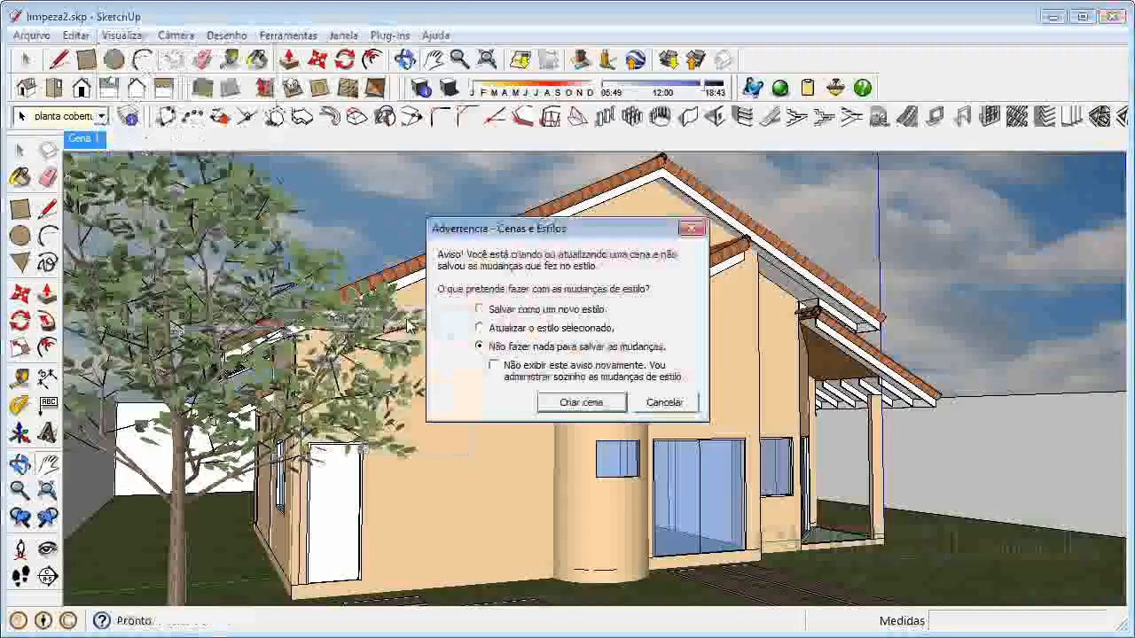
left_click(558, 403)
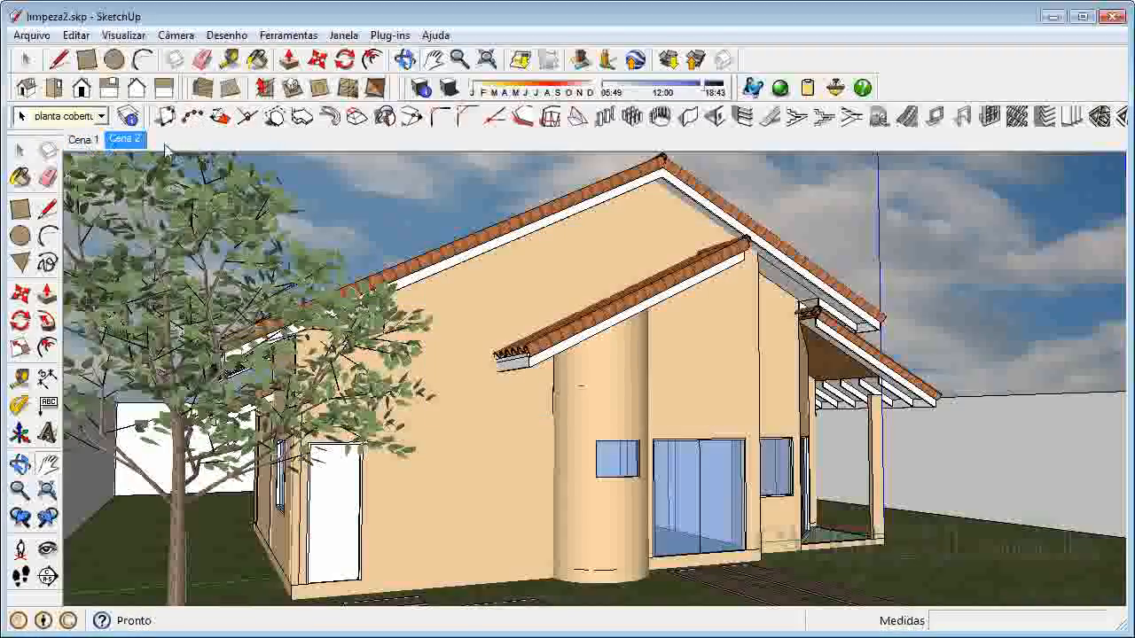
Recall the views of Cena 1 and Cena 2 in turn to compare them
left_click(80, 141)
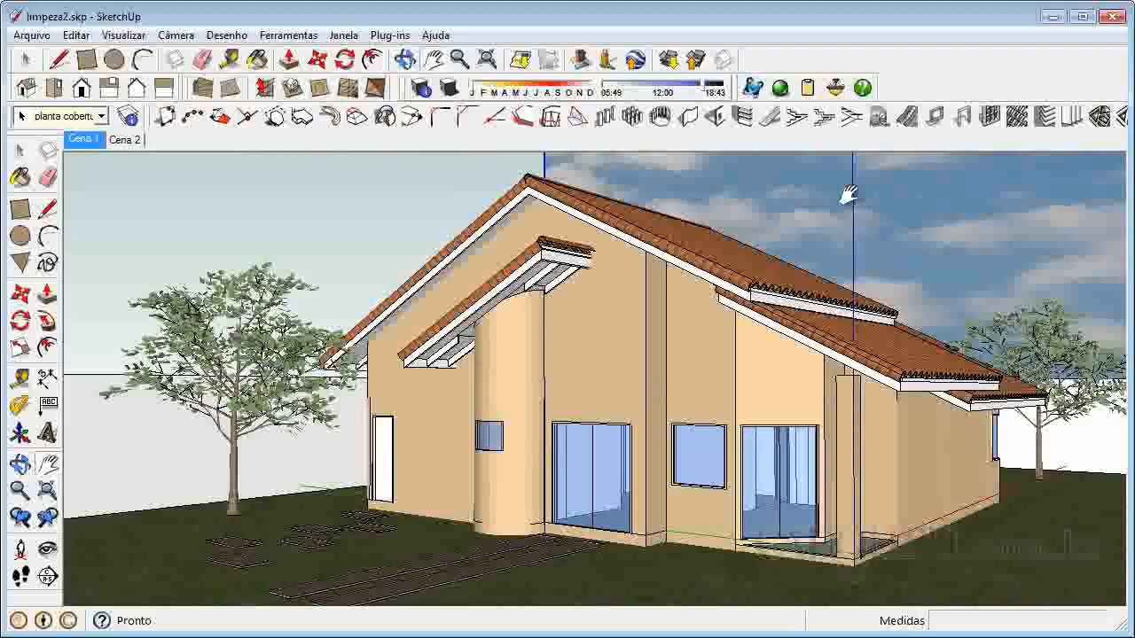
left_click(124, 141)
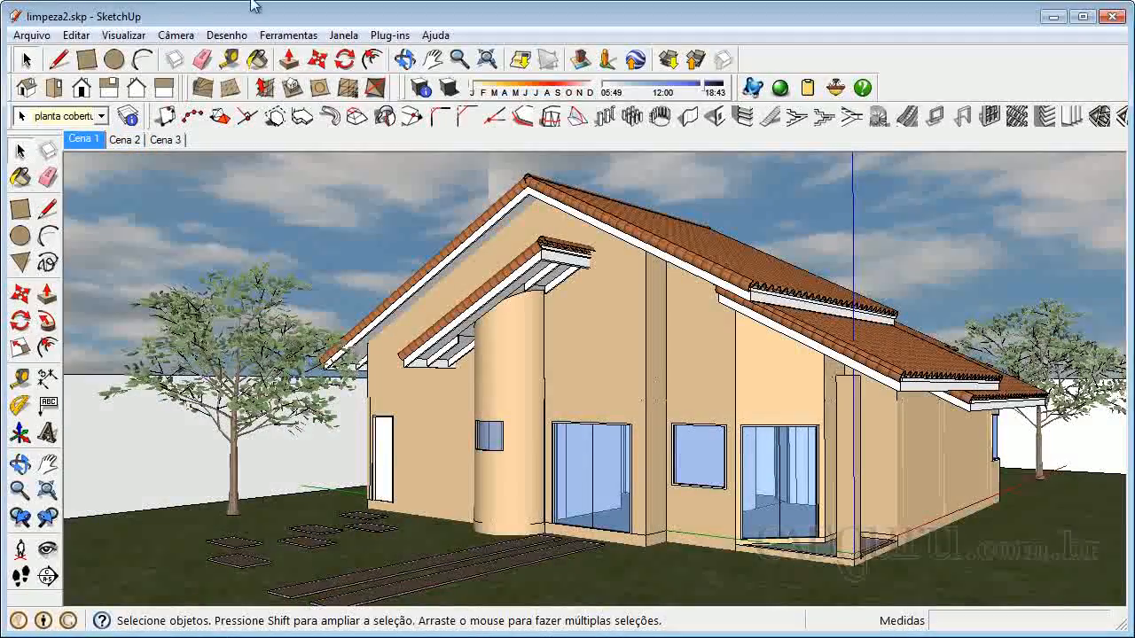
Play the animation through the saved scenes and stop it
left_click(122, 35)
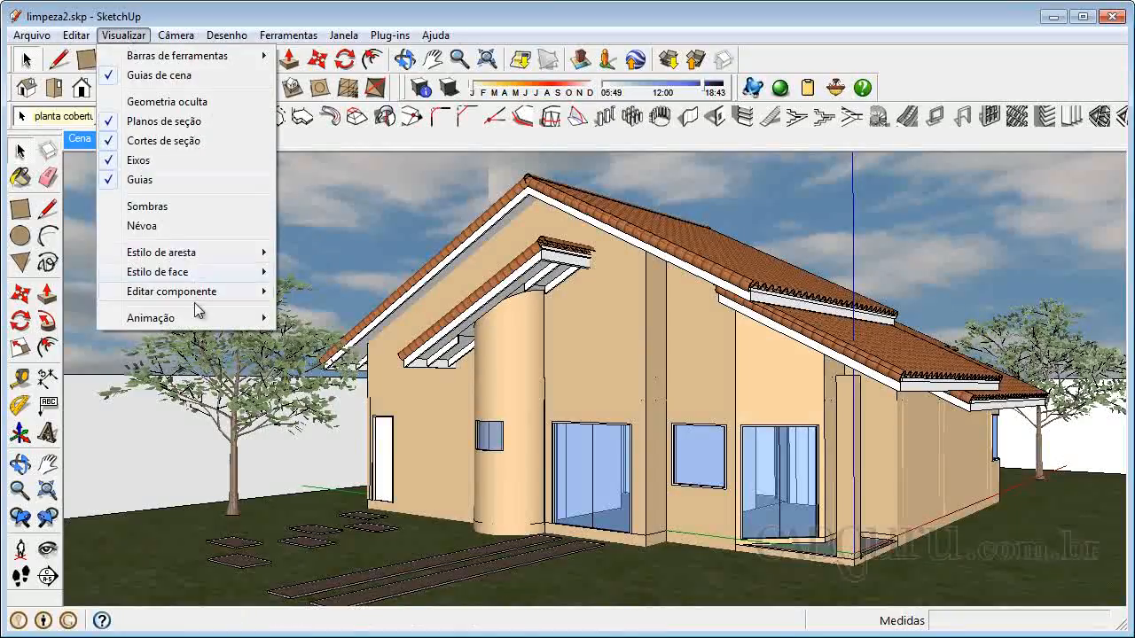
mouse_move(198, 318)
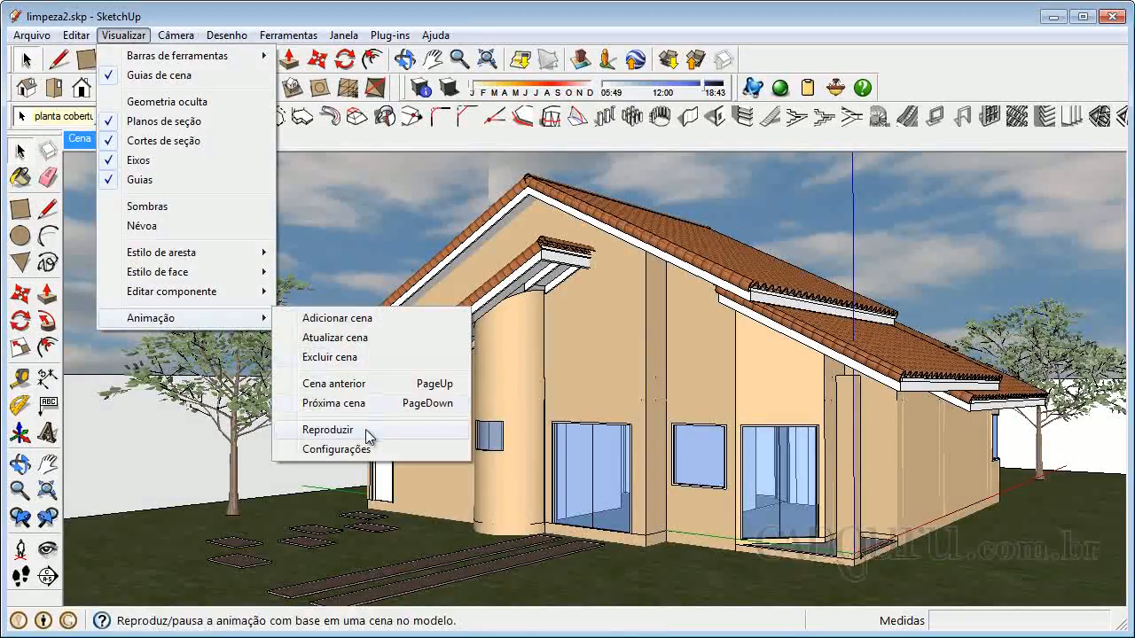
left_click(366, 429)
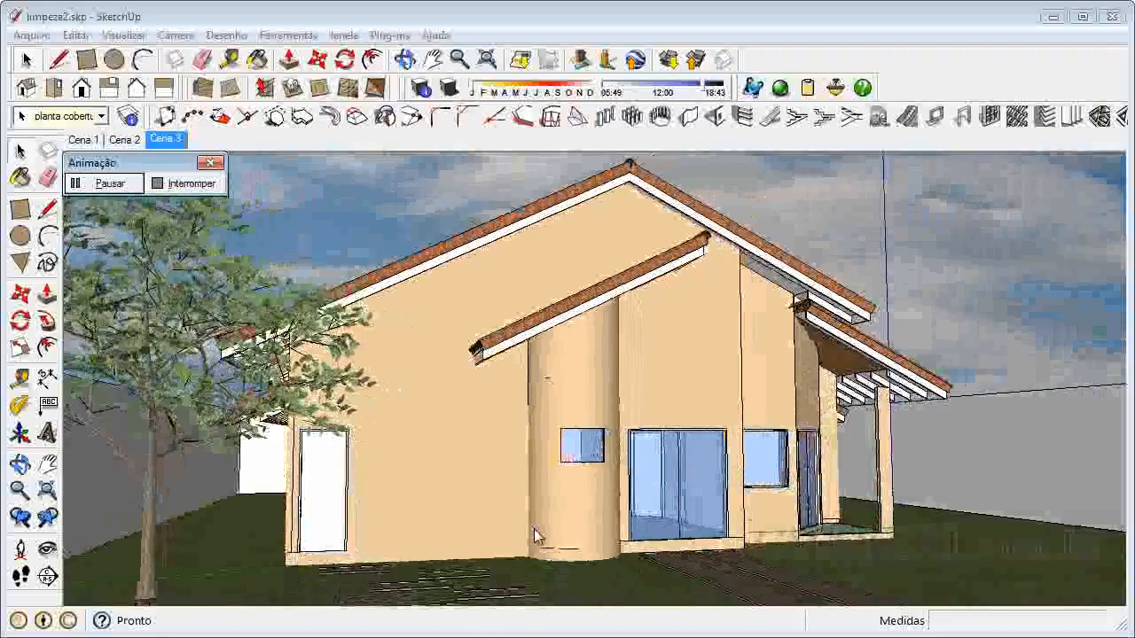
key("Escape")
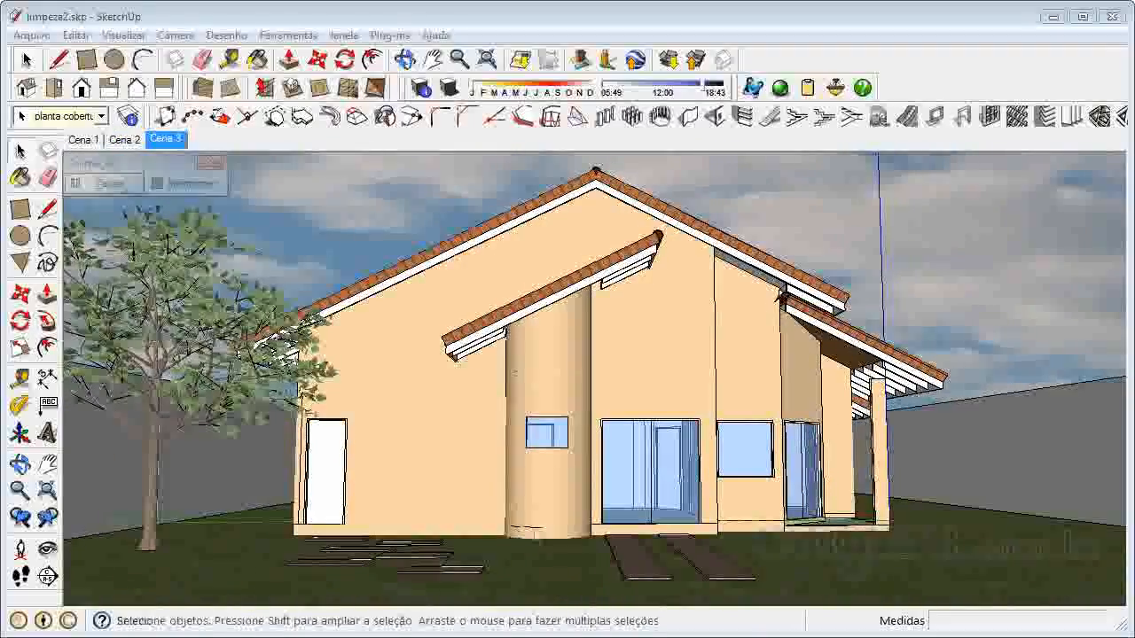